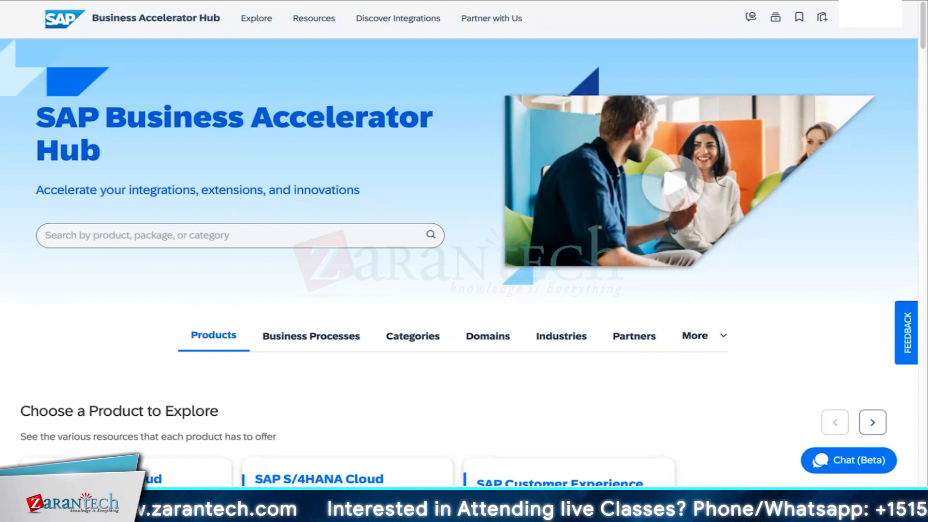
Search the hub for "BUSINESS PARTNER".
click(272, 233)
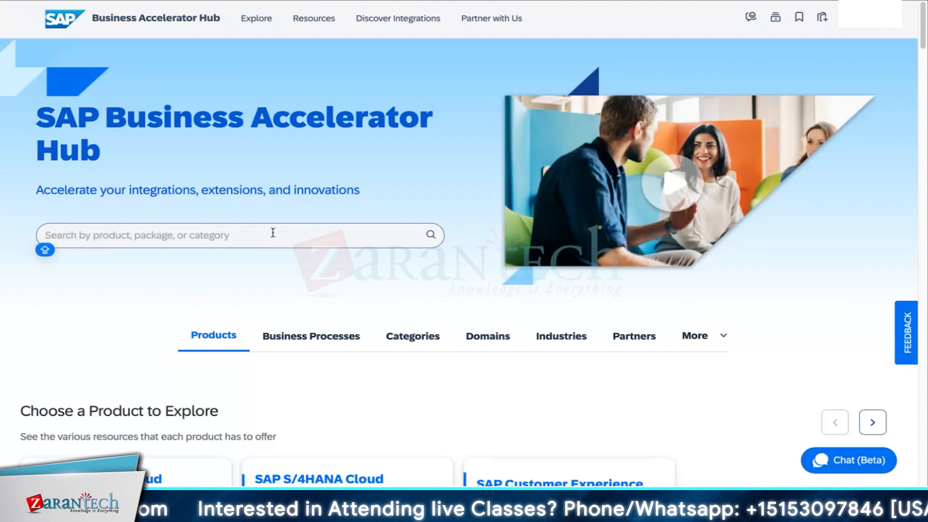
text(BUSINESS PARTNER)
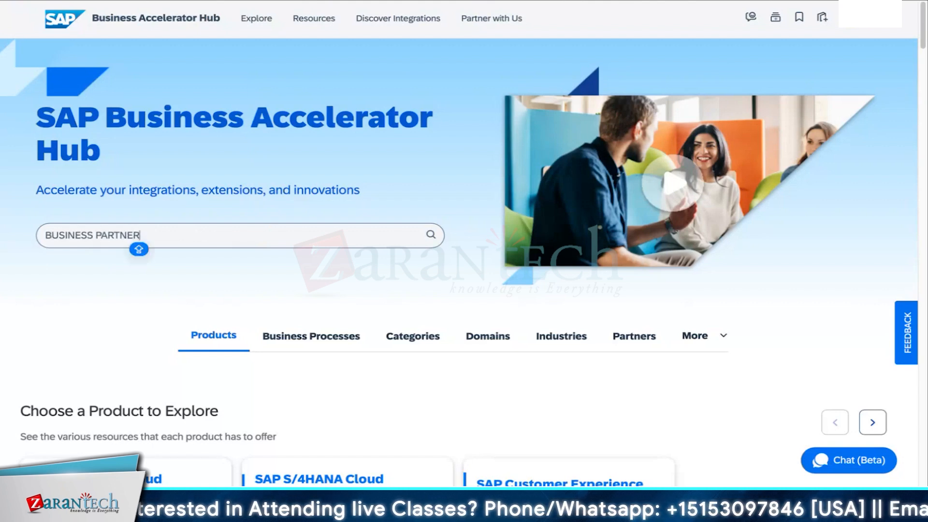
key(Return)
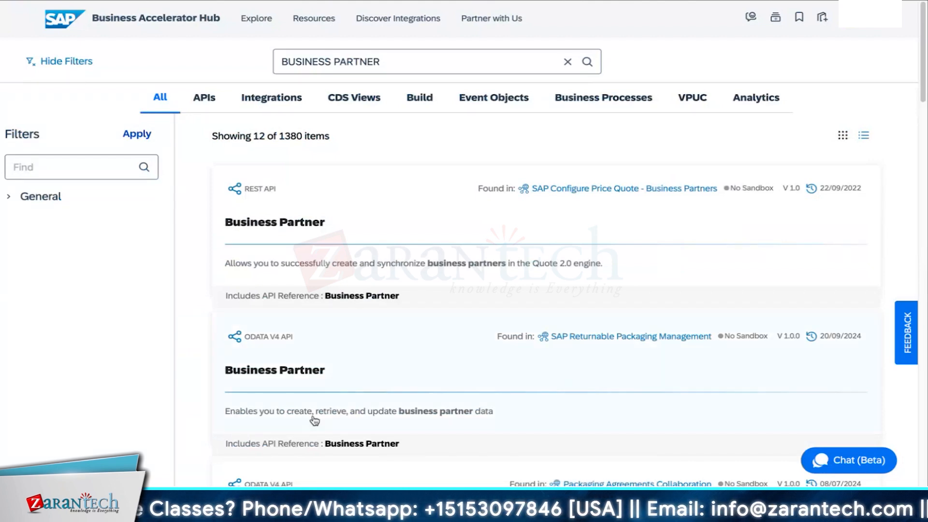
Find the Business Partner (A2X) OData V2 API of SAP S/4HANA Cloud Public Edition in the results and open it.
scroll(312, 415, down, 7)
scroll(309, 409, down, 8)
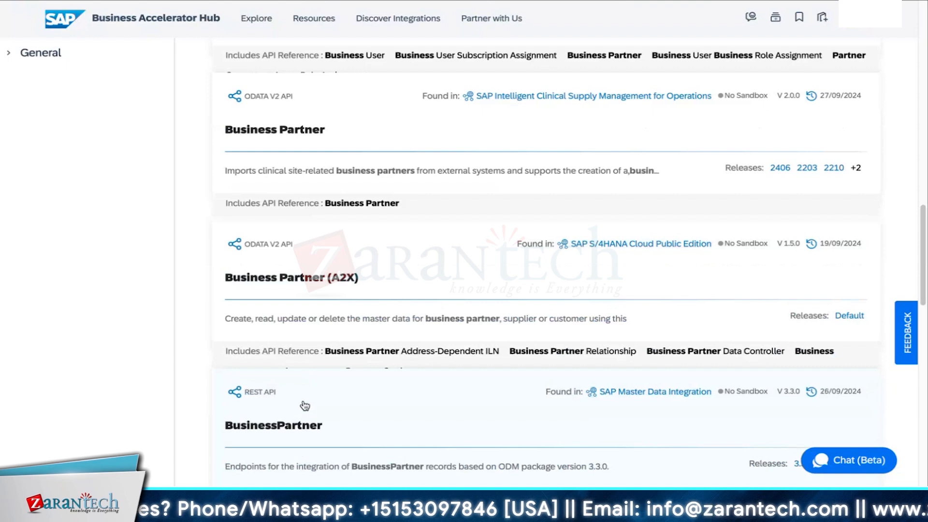
click(295, 284)
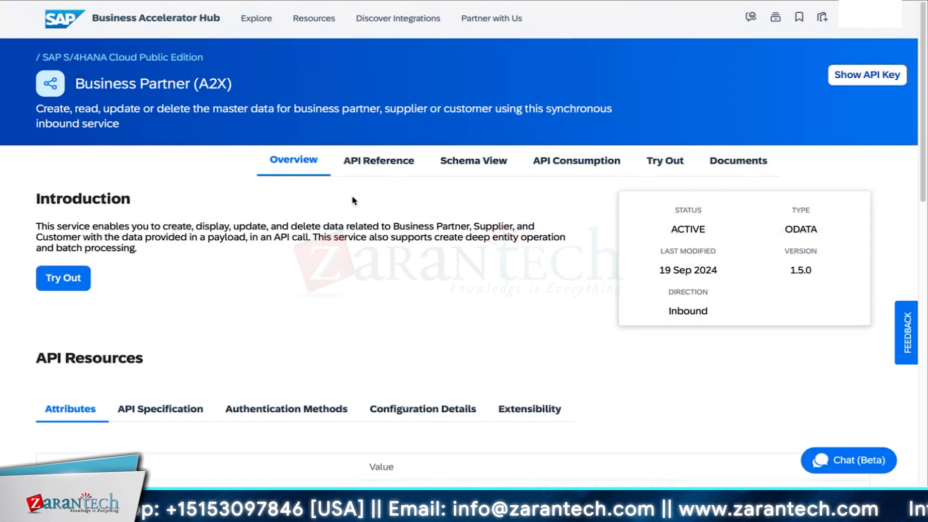
Open the API Reference and look through the list of entities the service offers.
click(371, 159)
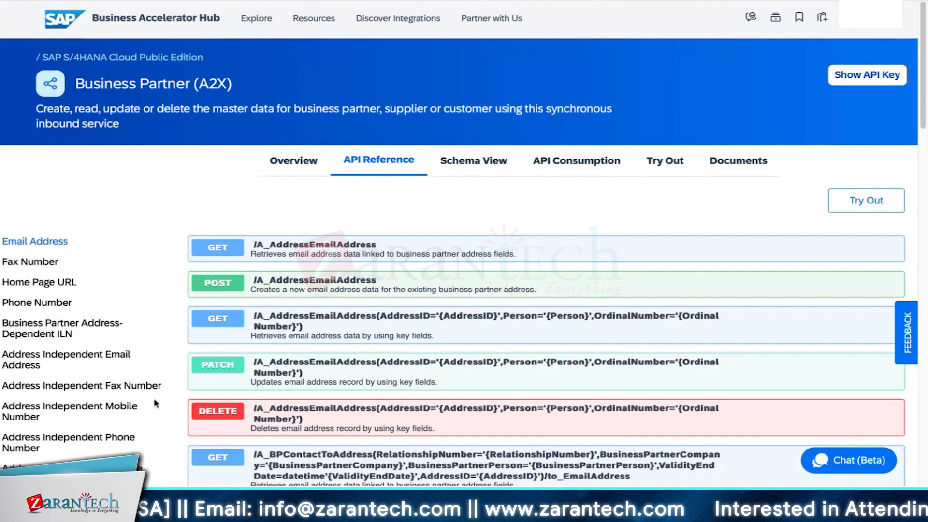
scroll(155, 403, down, 6)
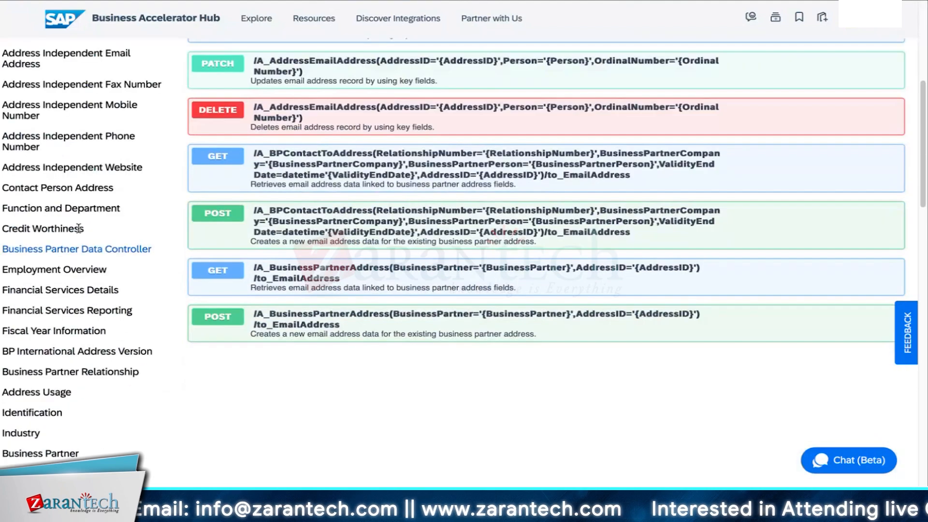
scroll(172, 412, down, 10)
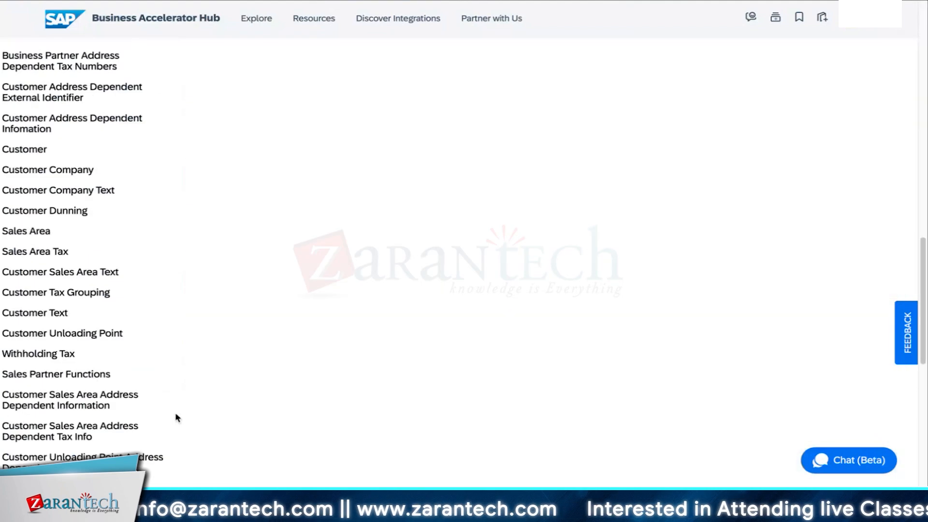
scroll(177, 417, up, 3)
scroll(175, 416, up, 15)
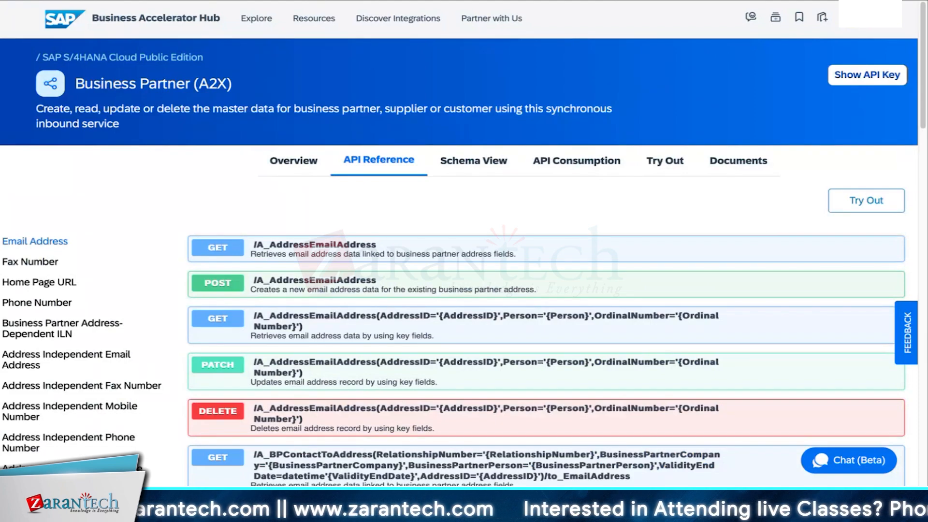
Display the API Reference operations for the Business Partner entity and review them.
scroll(107, 319, down, 8)
click(107, 319)
scroll(108, 321, down, 7)
scroll(211, 421, up, 7)
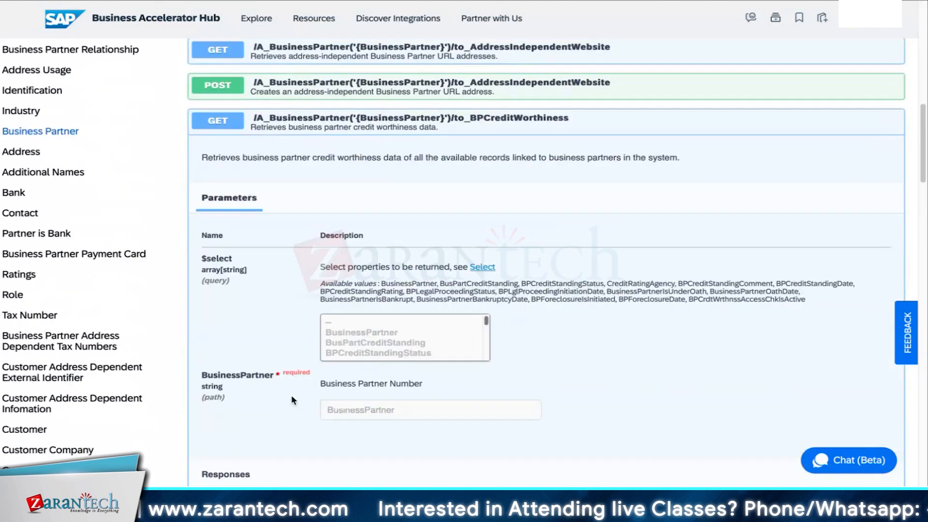
scroll(546, 241, up, 5)
Browse the schemas of the Business Partner (A2X) API in its Schema View.
scroll(546, 242, down, 10)
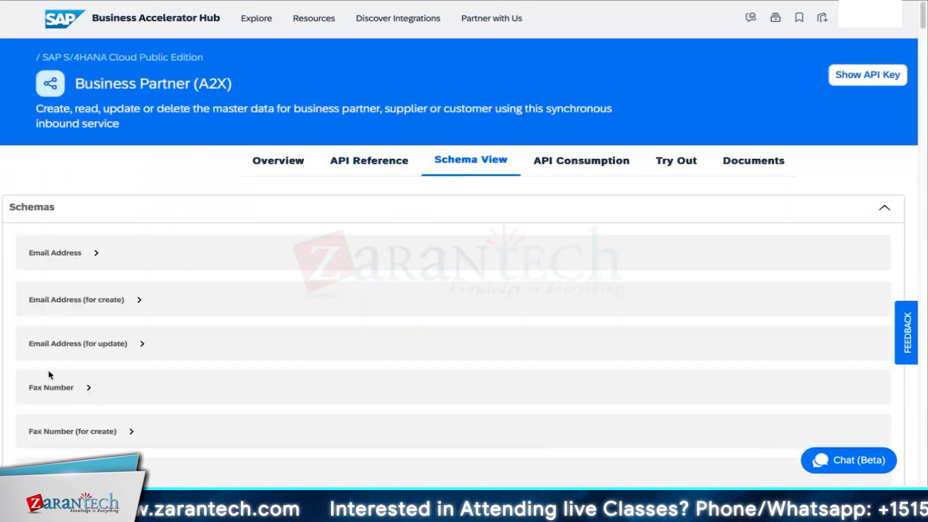
scroll(174, 356, down, 20)
click(108, 373)
scroll(698, 192, up, 20)
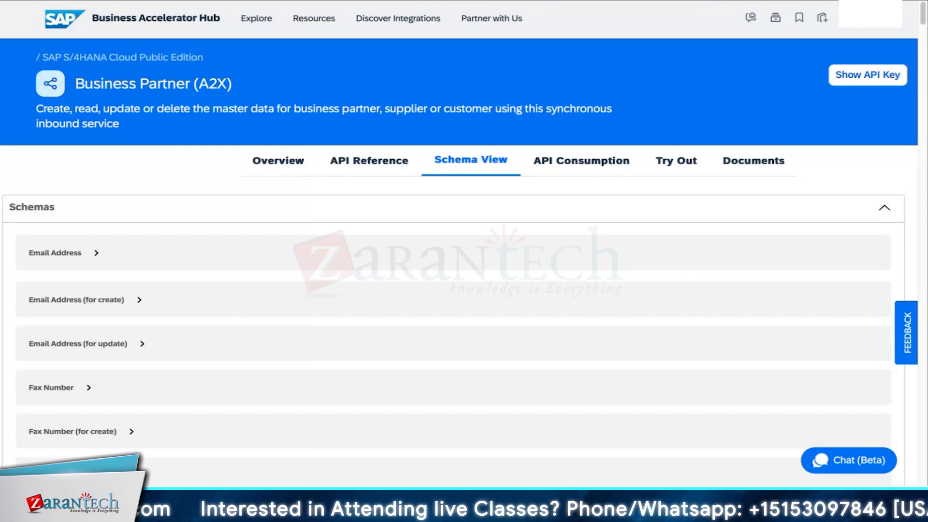
Open the GET /A_BusinessPartner request of the Business Partner entity for trying out.
click(676, 160)
scroll(147, 257, down, 5)
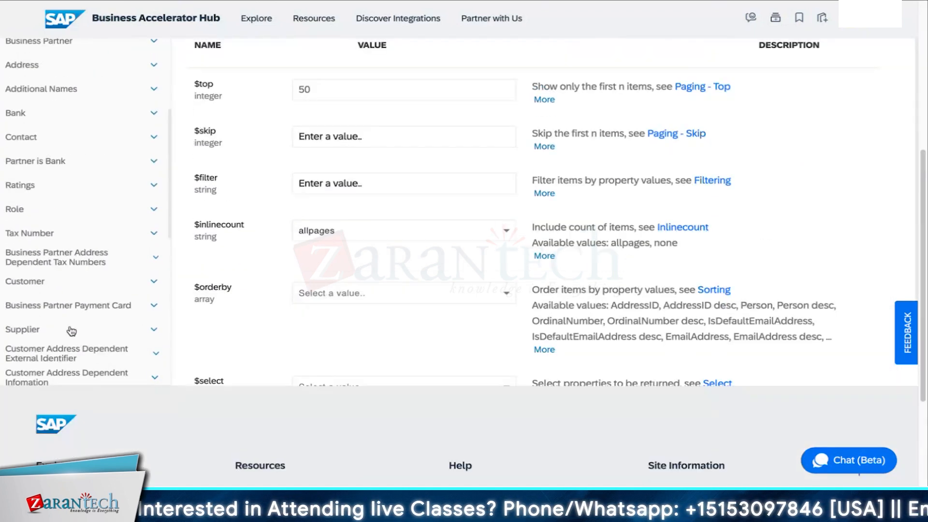
click(147, 256)
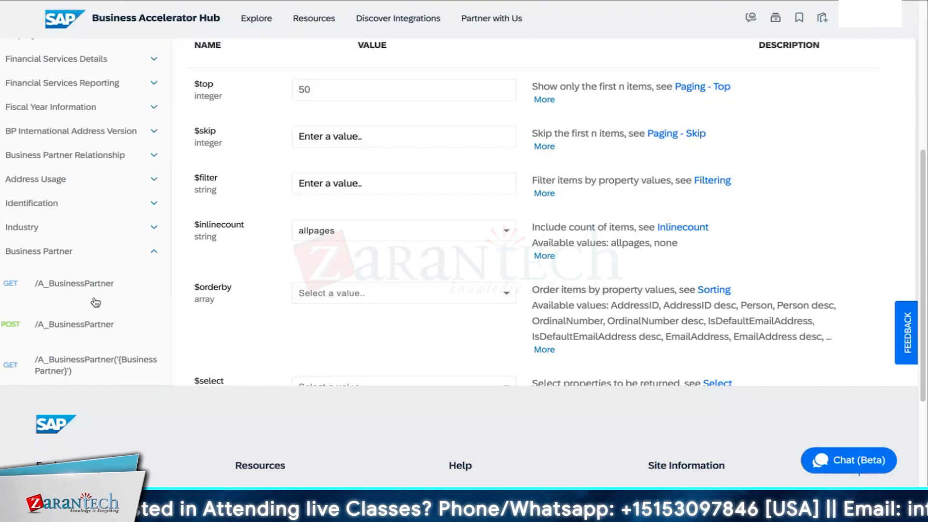
click(75, 286)
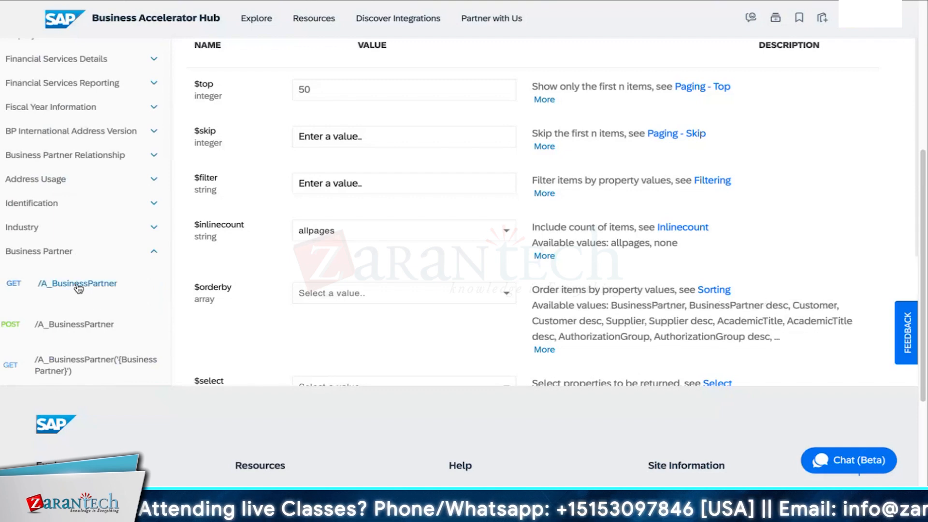
Set the $top parameter to 2 and run the GET /A_BusinessPartner request against the Sandbox environment.
scroll(211, 296, up, 1)
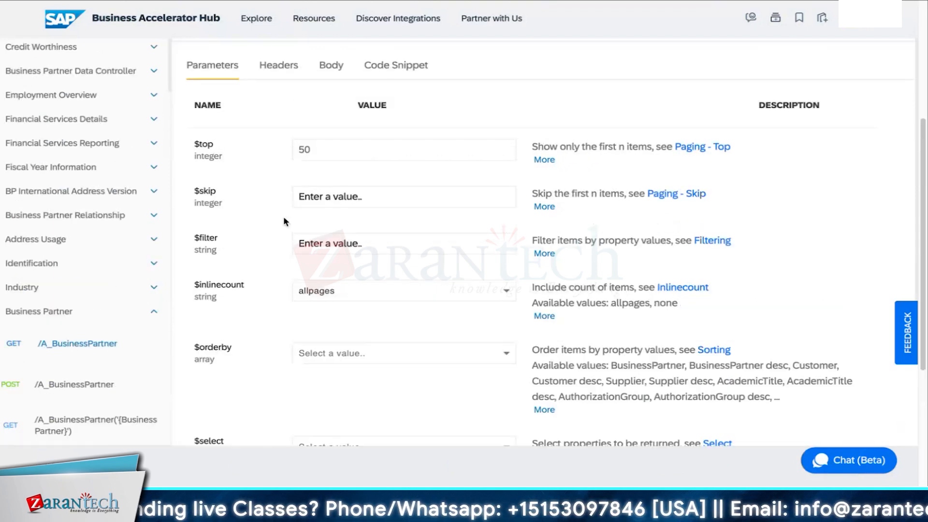
click(326, 152)
key(BackSpace)
key(BackSpace)
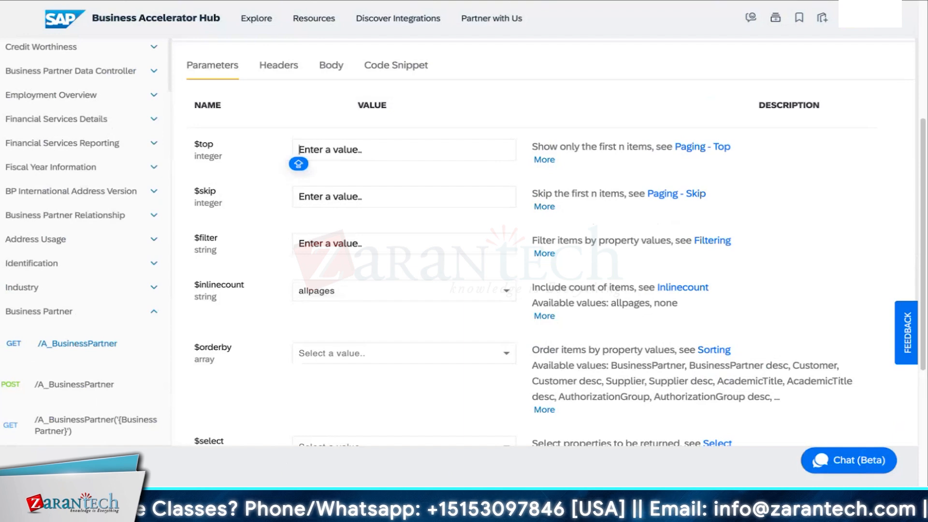
text(2)
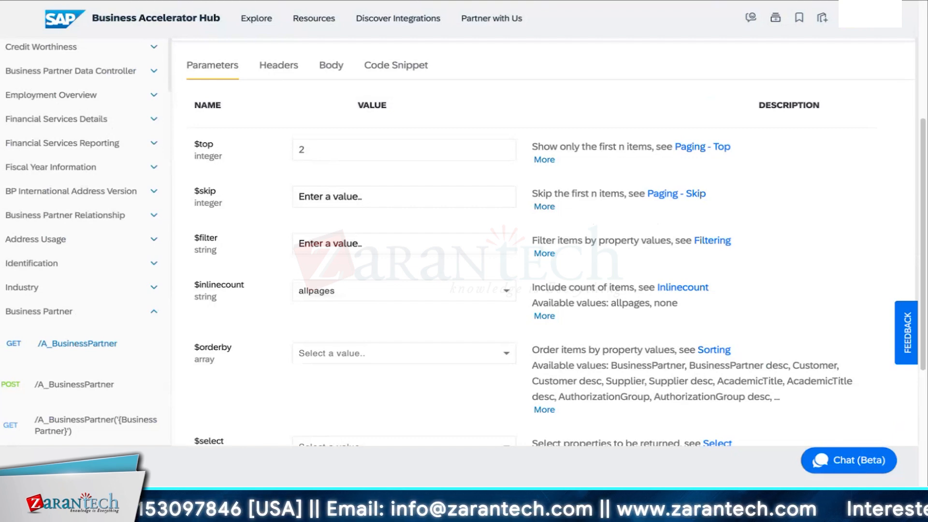
scroll(856, 97, up, 1)
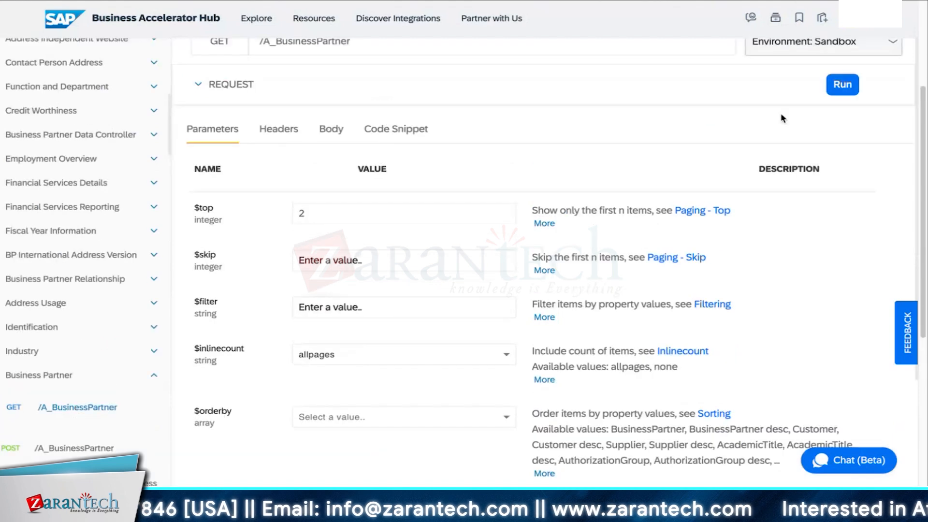
click(842, 87)
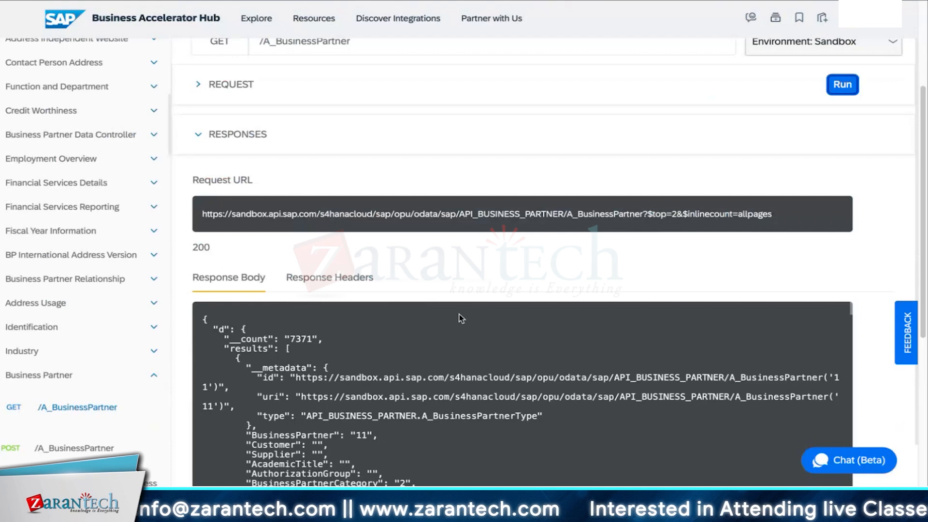
Examine the business partner fields in the response body and highlight the BusinessPartnerCategory line.
scroll(360, 368, down, 6)
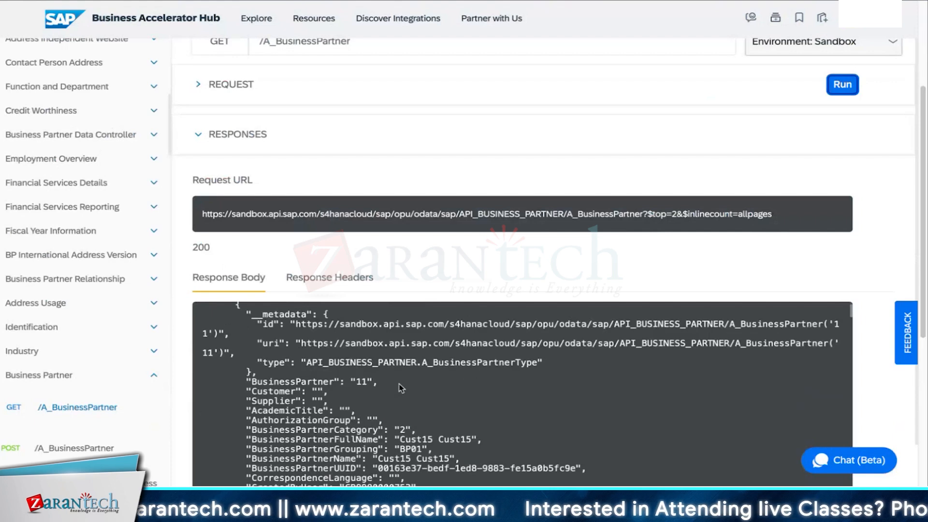
scroll(419, 389, up, 6)
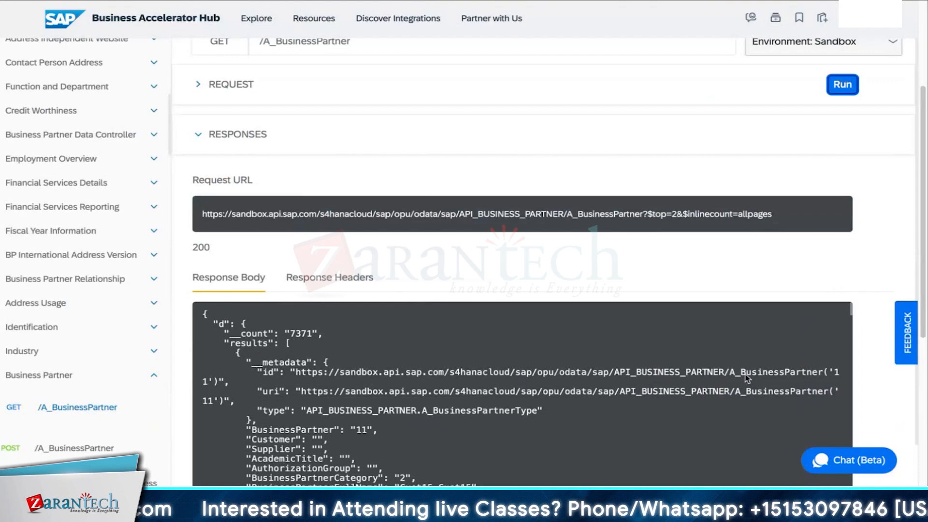
scroll(505, 383, down, 3)
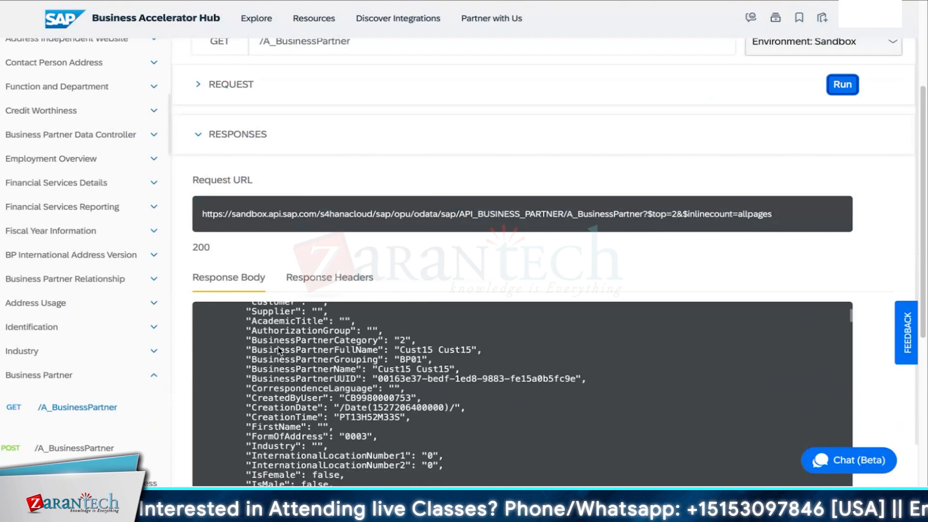
drag(253, 340, 427, 341)
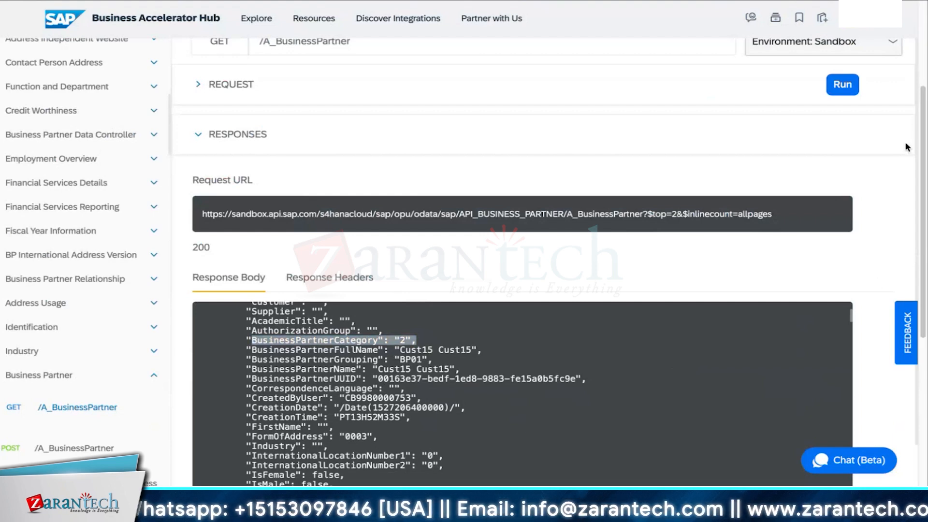
scroll(522, 395, down, 3)
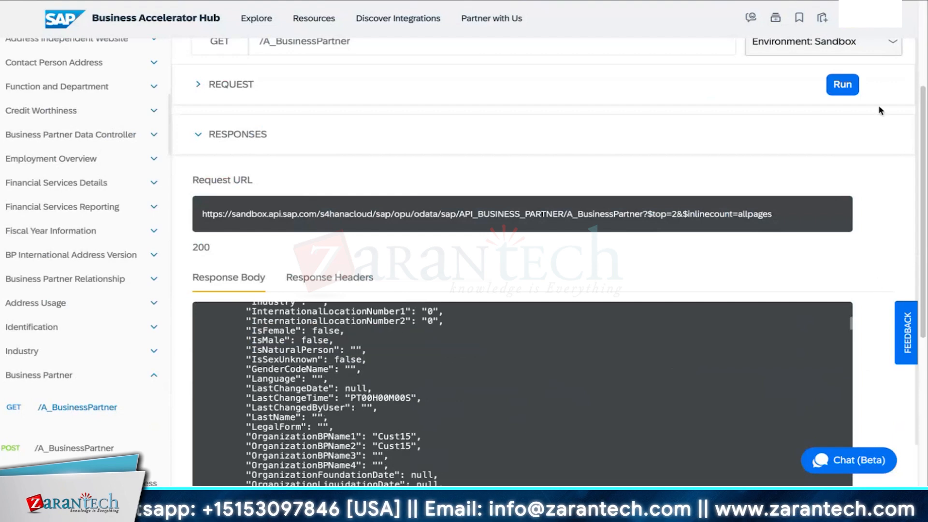
Run the GET /A_BusinessPartner request again and look through the returned navigation entries.
click(845, 87)
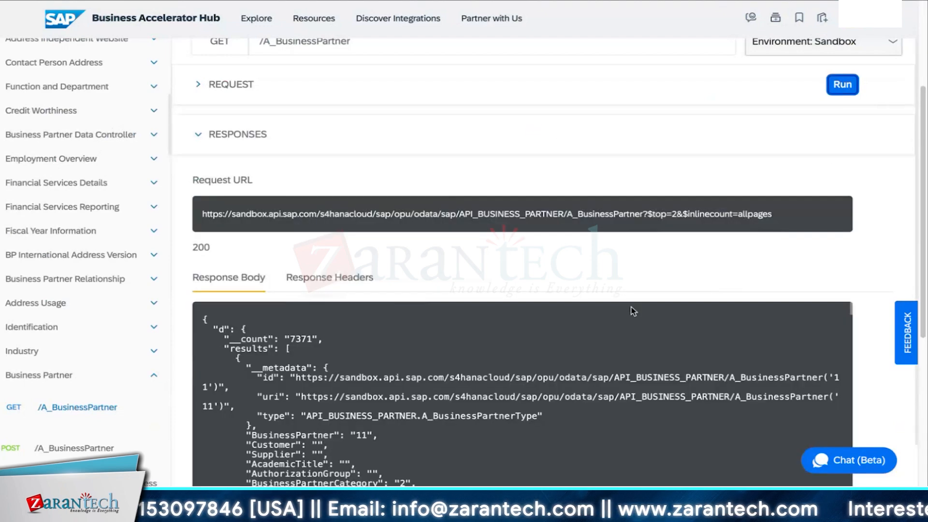
scroll(555, 367, down, 10)
scroll(555, 368, down, 8)
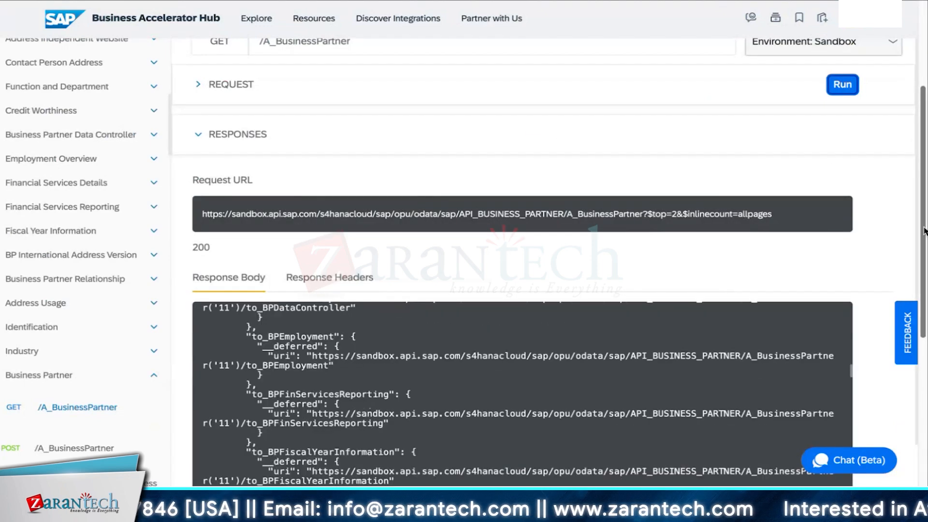
Check the request's environment selection and its response headers, returning to the response body.
drag(924, 232, 924, 178)
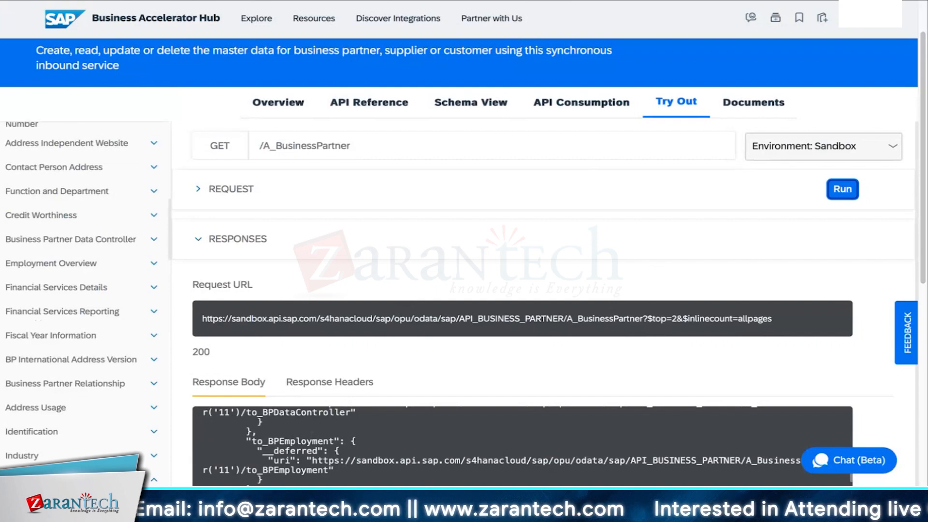
click(791, 149)
scroll(556, 270, down, 1)
click(321, 321)
click(228, 325)
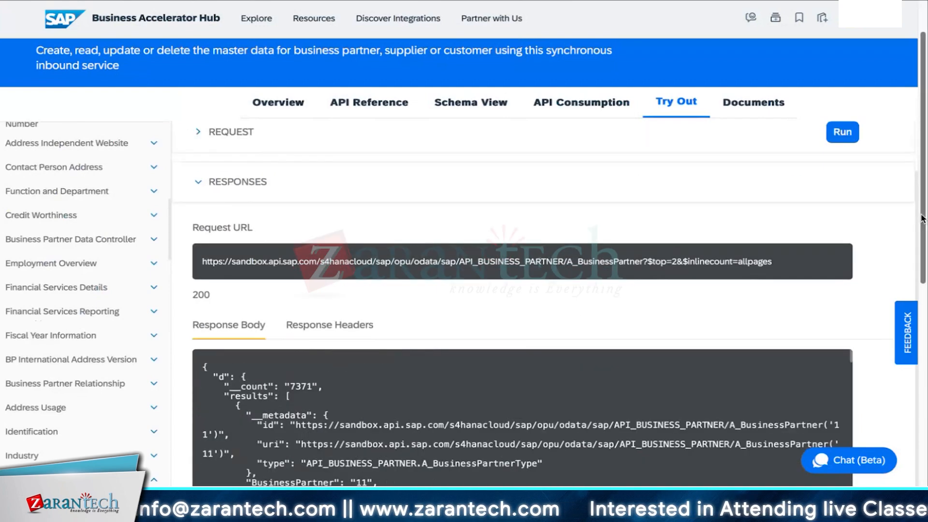
Revisit the API's documentation sections, including the API Reference, and return to the Overview.
drag(923, 216, 923, 184)
click(696, 164)
click(582, 160)
click(385, 164)
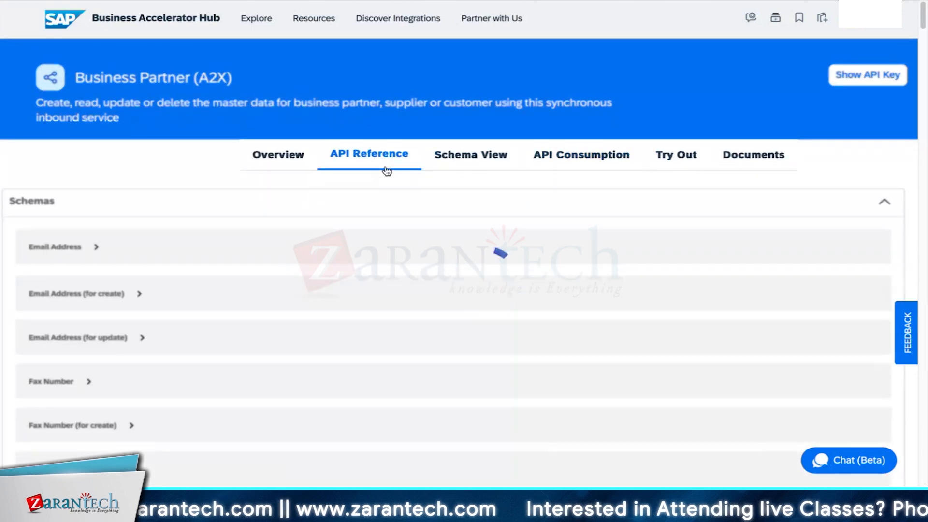
click(278, 160)
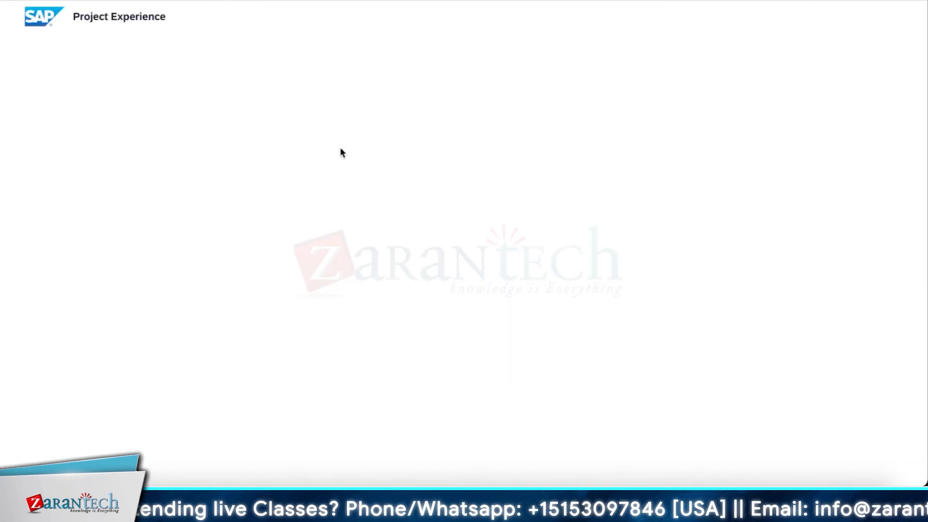
Switch to SAP Central Business Configuration, open the business process configuration activities and expand the Accounting area.
click(91, 203)
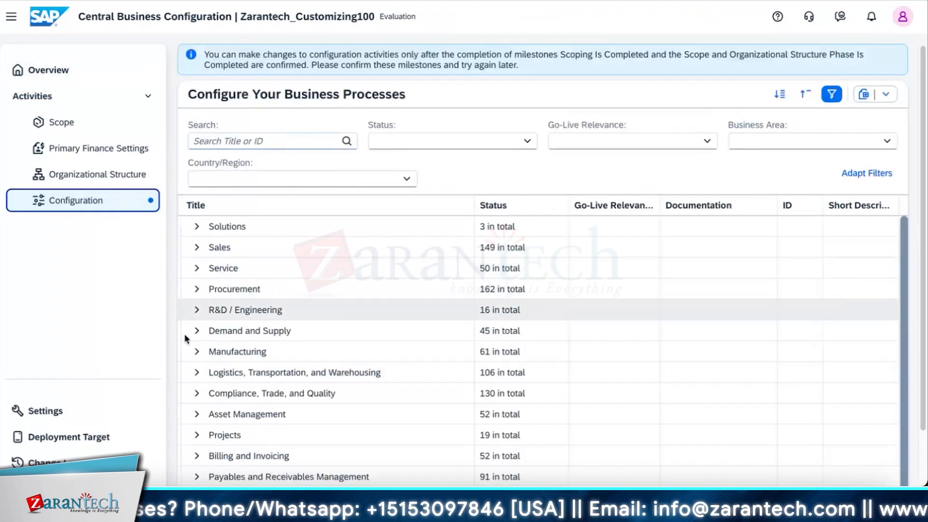
scroll(251, 368, down, 1)
scroll(250, 367, down, 3)
click(226, 392)
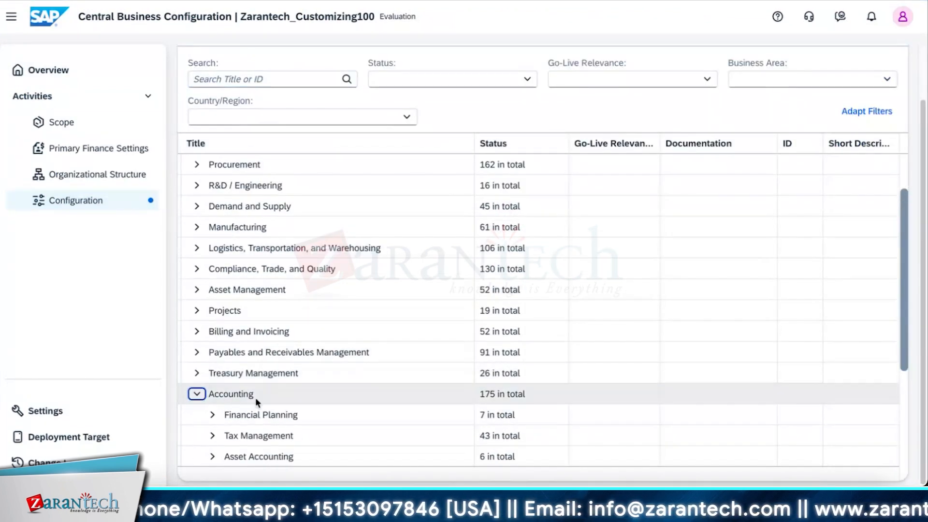
Under Accounting, expand Financial Planning and Cost and Activity Planning down to the activities of Basic Plan Data Upload.
scroll(256, 394, down, 5)
click(213, 206)
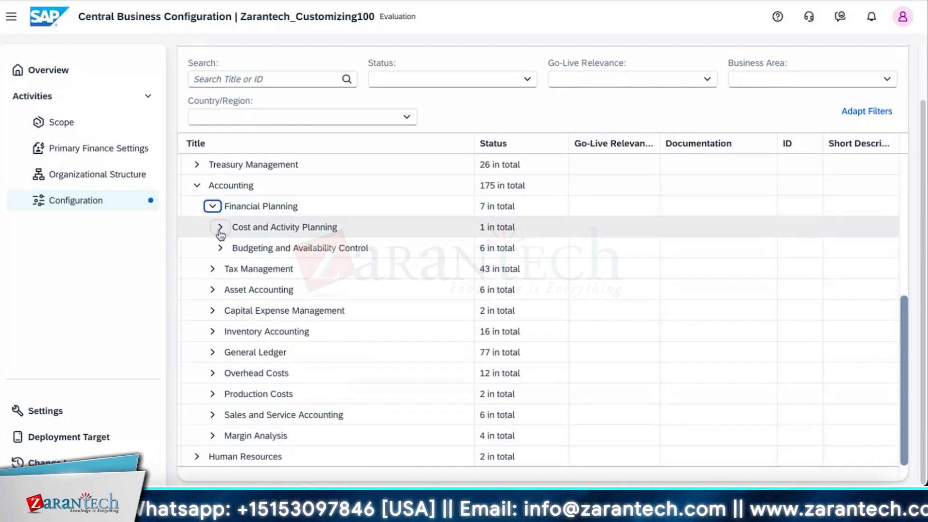
click(220, 228)
click(225, 247)
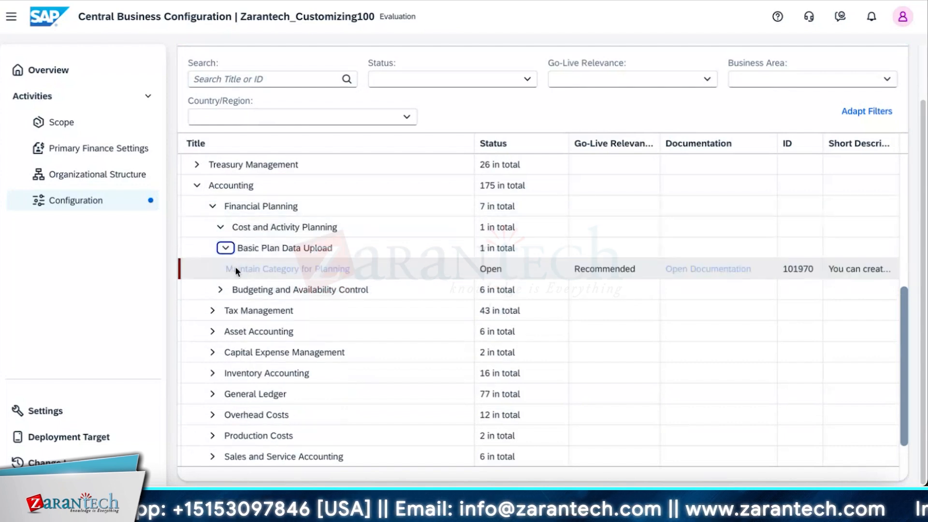
Switch to the SAP S/4HANA Cloud home page, search for Maintain Business Users and open the general app without the locked-users count.
click(309, 271)
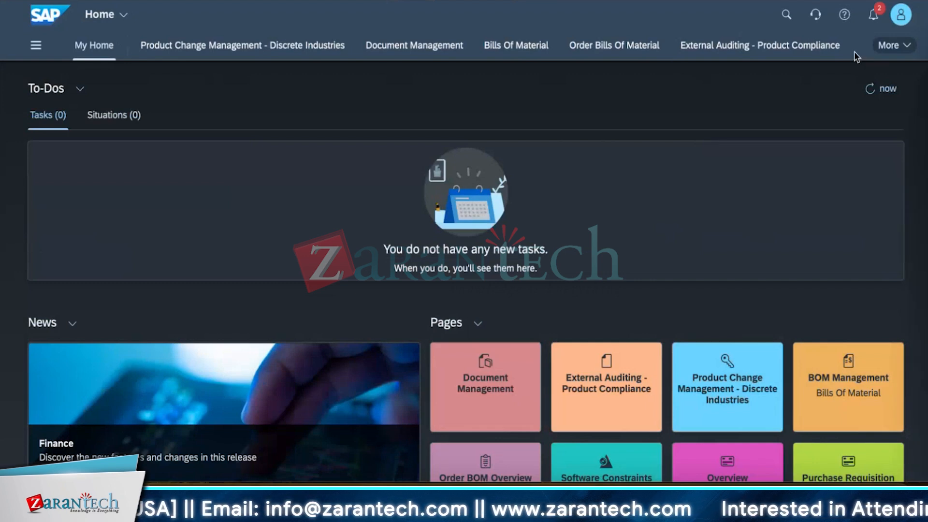
click(786, 20)
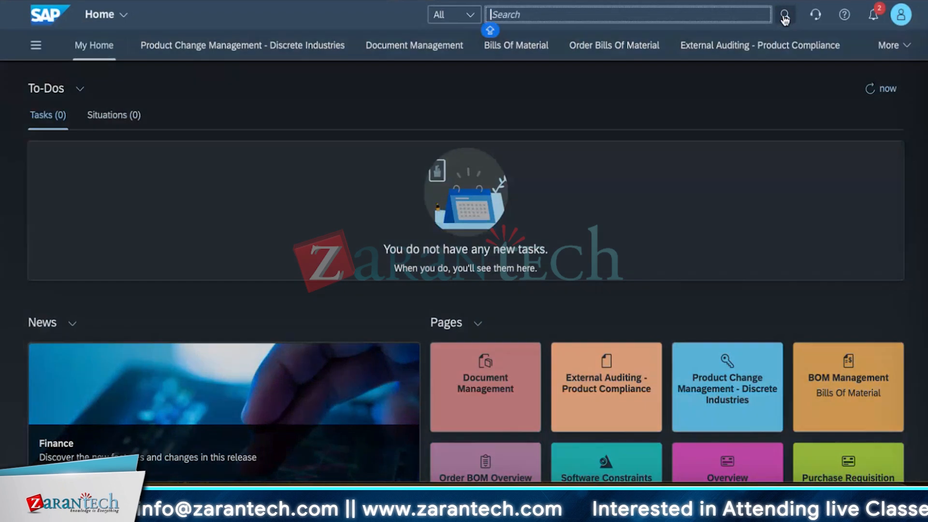
text(MAINTAIN)
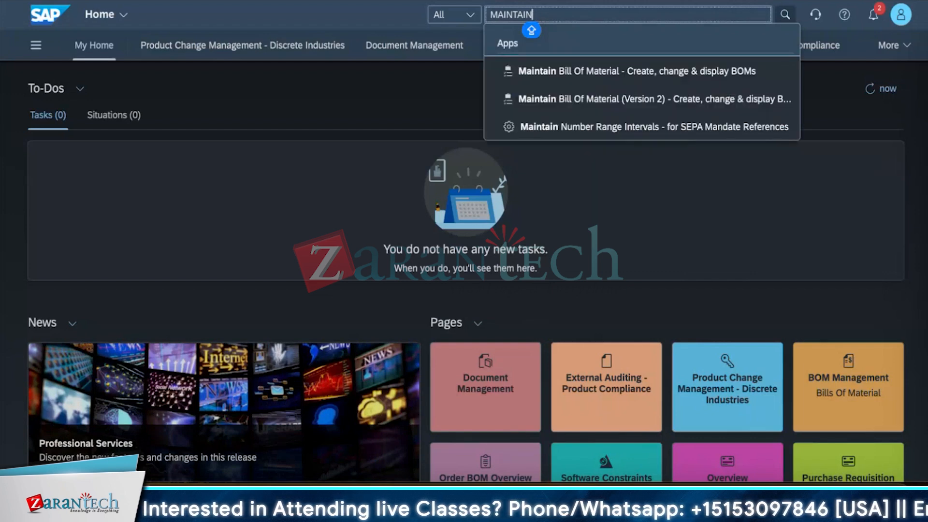
text(BUS)
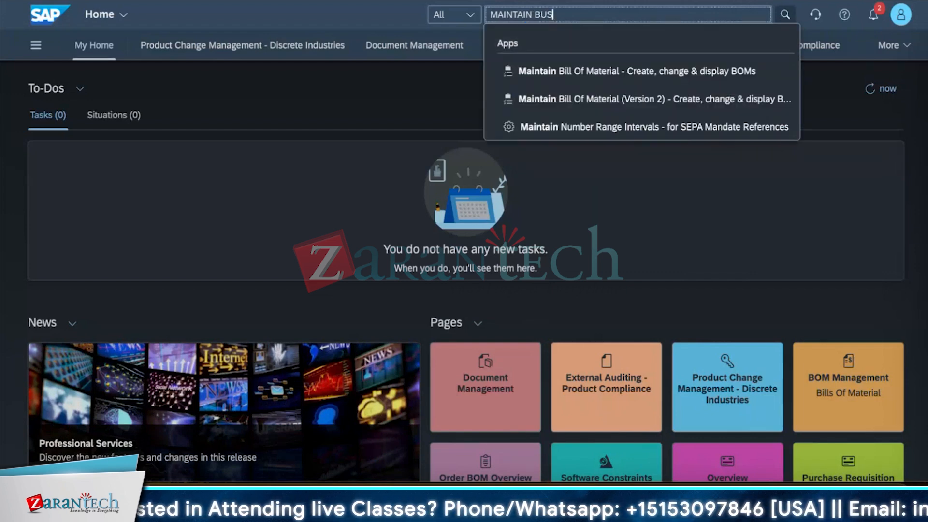
text(INESS)
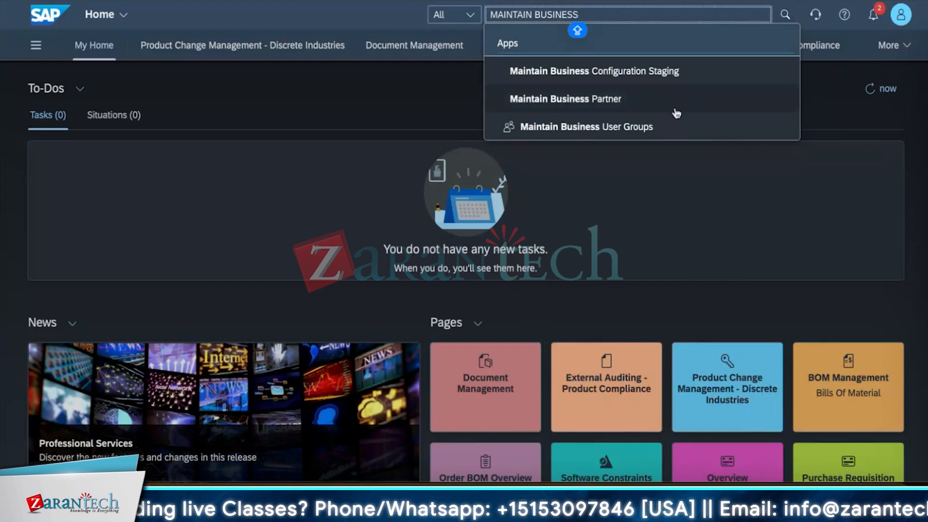
text( USER)
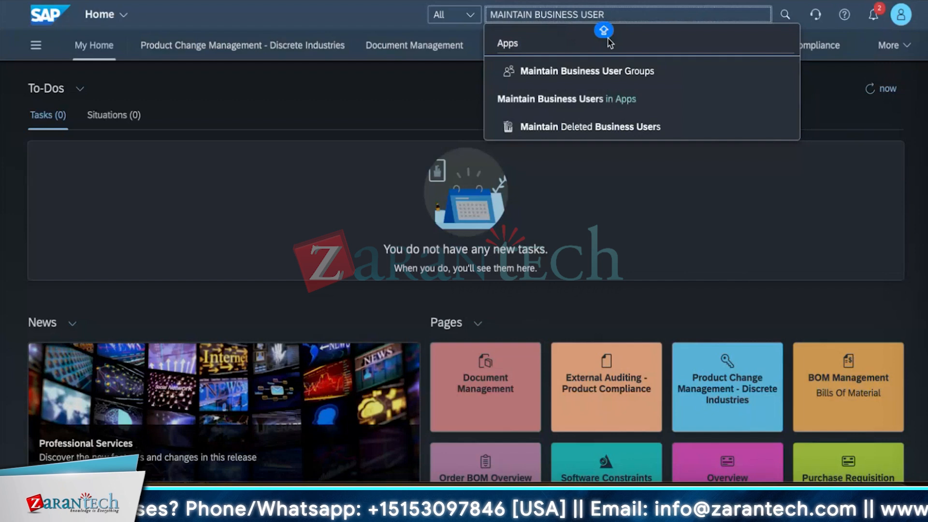
click(584, 100)
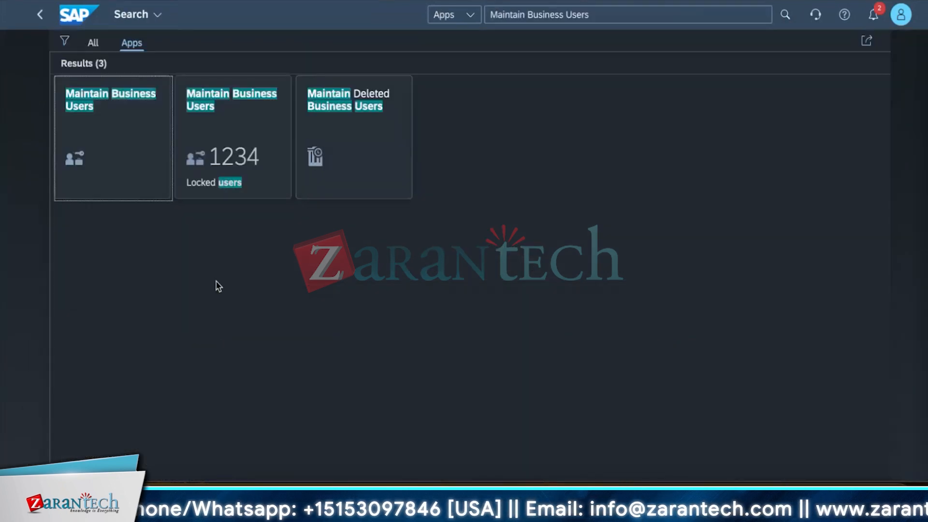
click(122, 127)
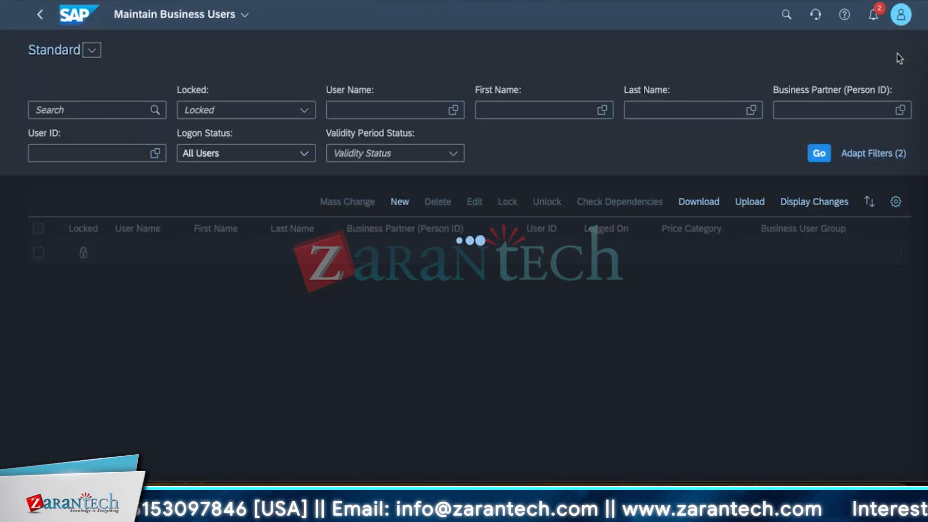
Copy the signed-in account's display name and filter the business users by ZRS4HANA 00.
click(901, 14)
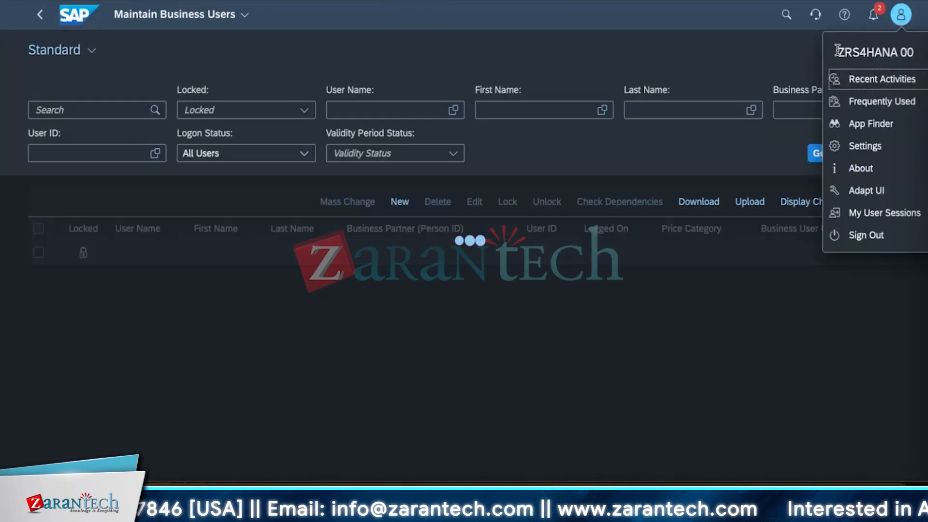
drag(837, 52, 919, 49)
key(ctrl+c)
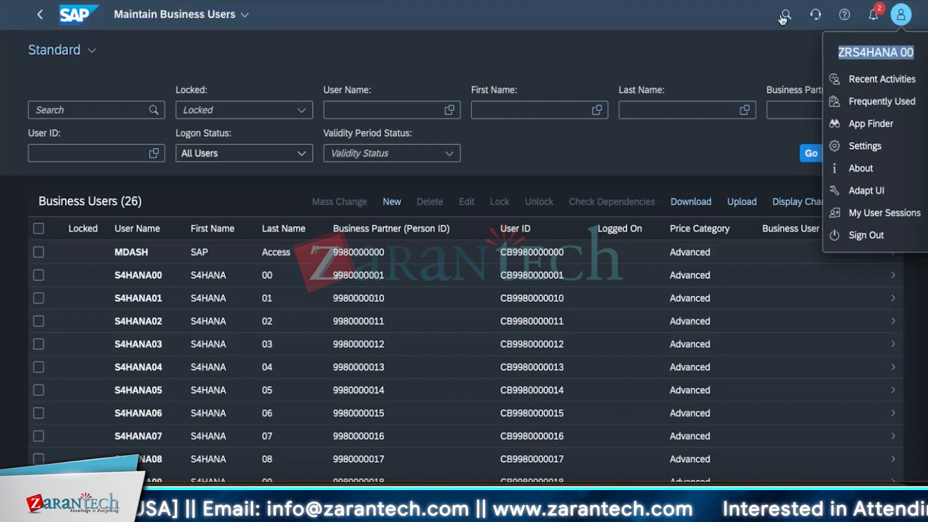
click(47, 108)
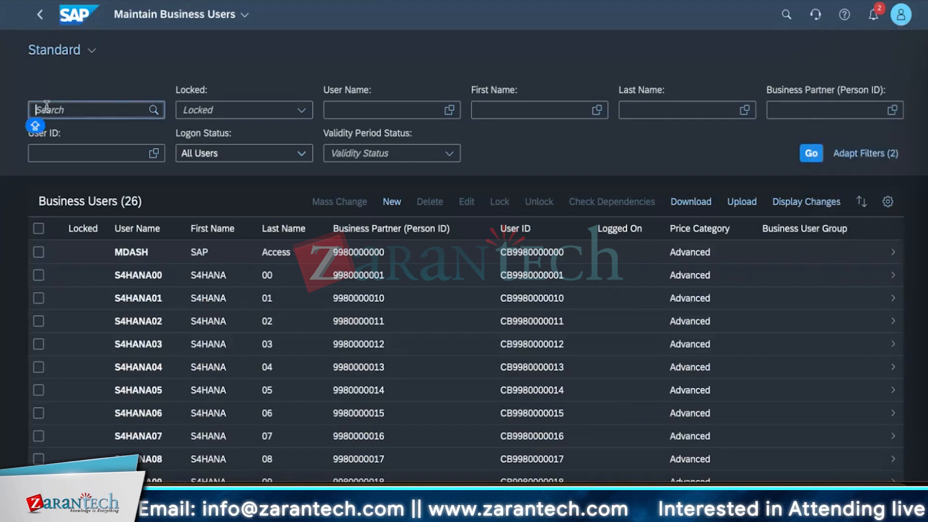
key(ctrl+v)
click(811, 153)
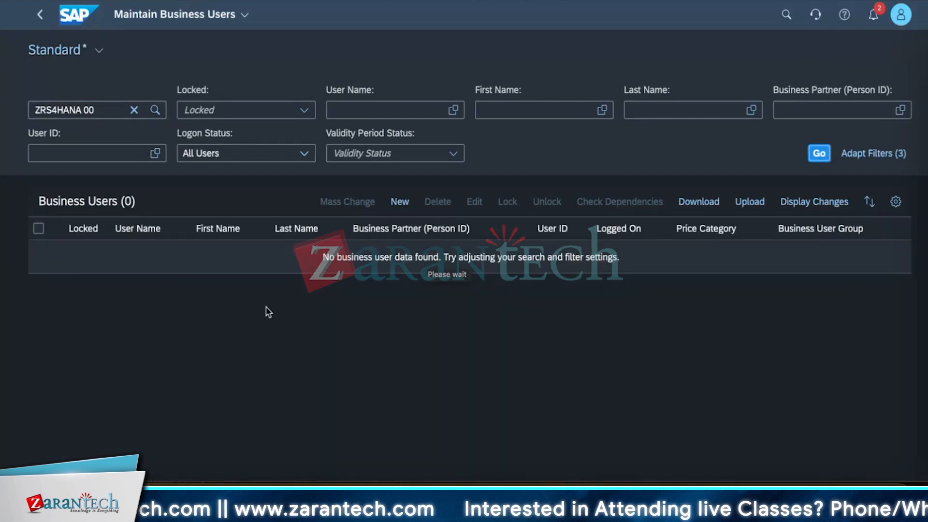
Shorten the business user search term to ZRS4HANA and run the search again.
click(94, 110)
key(BackSpace)
key(BackSpace)
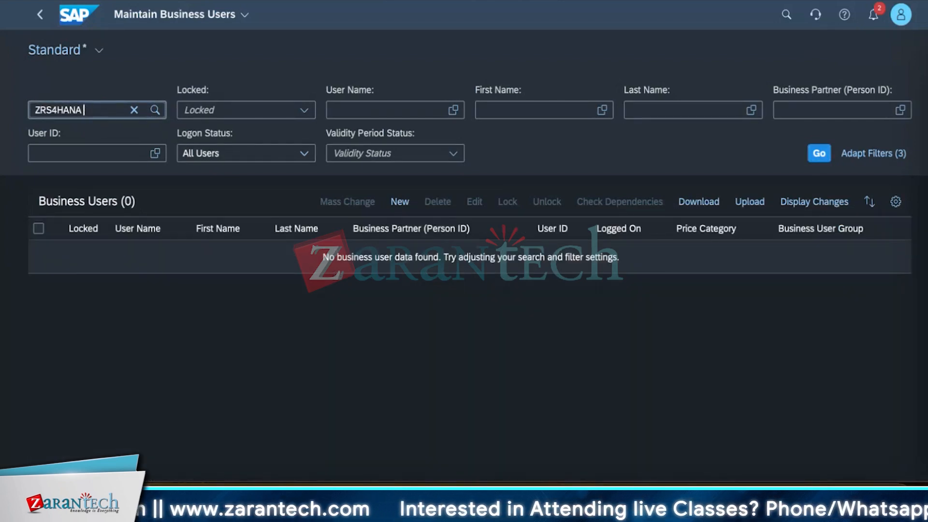
key(BackSpace)
key(Return)
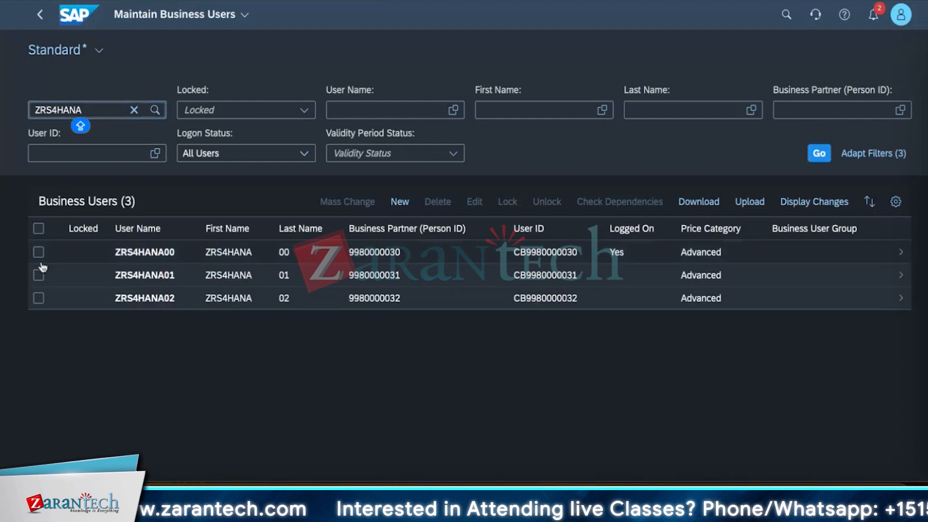
Open the assigned business roles of user ZRS4HANA00 and select Administrator and Administrator - Test Automation.
click(41, 262)
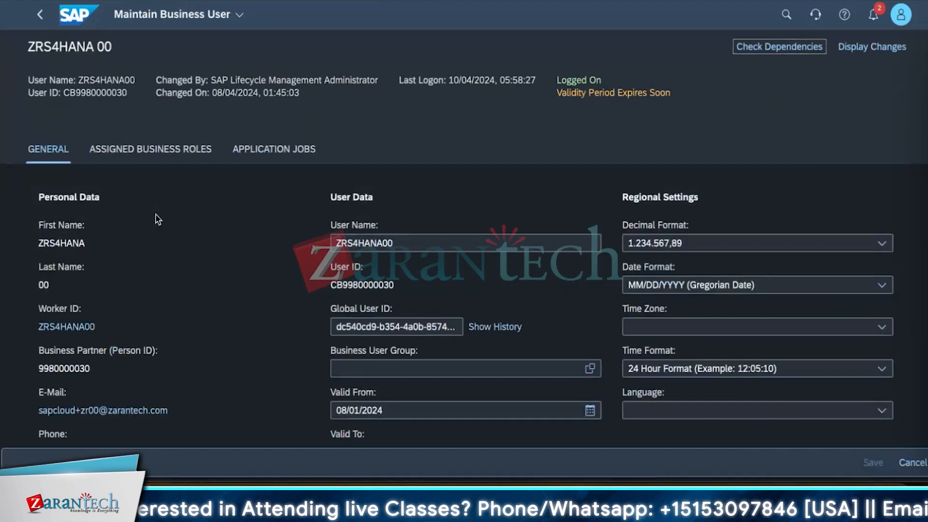
click(151, 149)
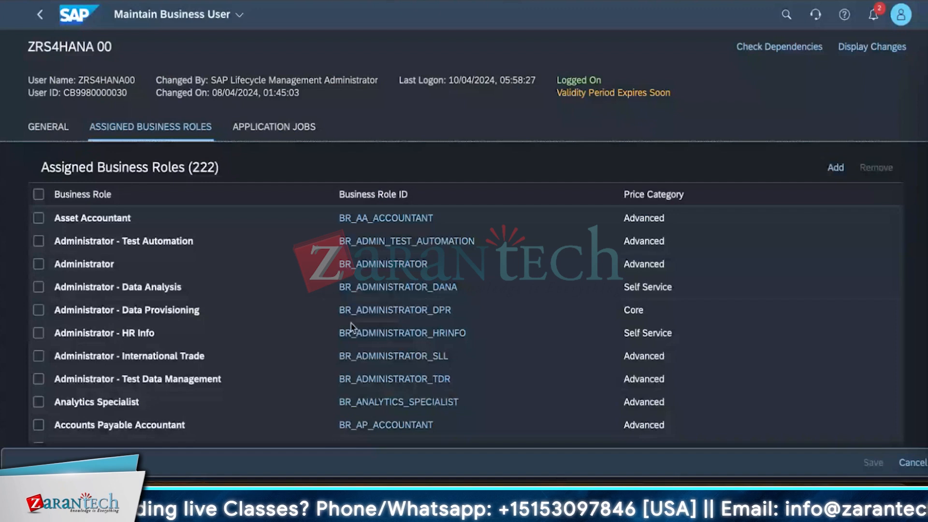
click(38, 264)
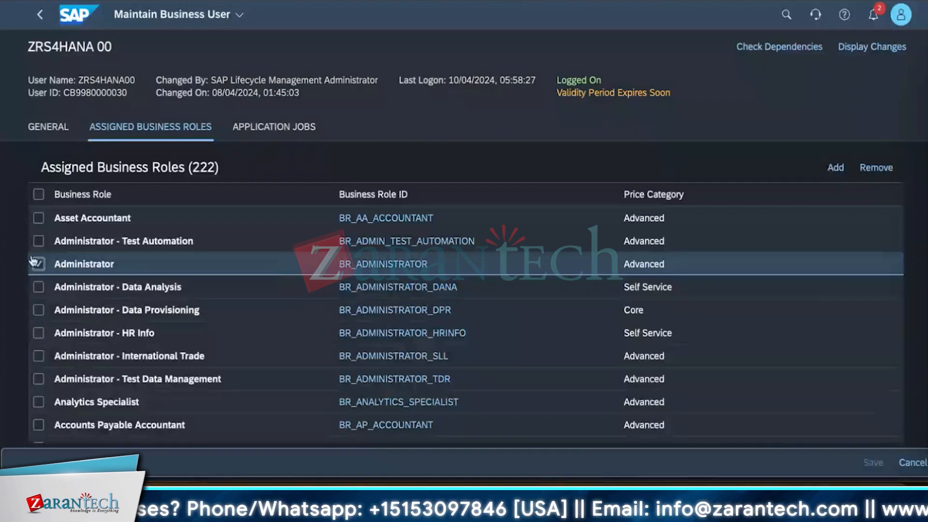
click(40, 241)
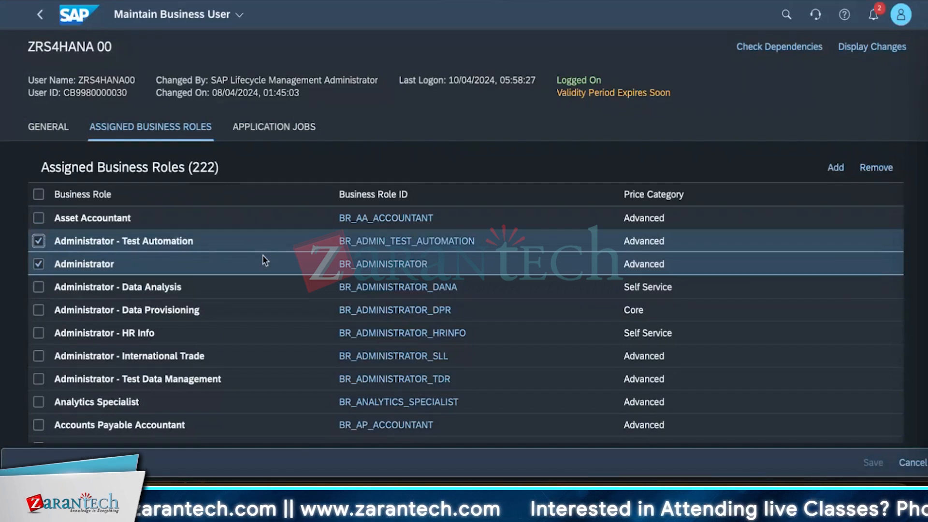
Return to the home page, search for COMMUNICATION and open the Maintain Communication Users app.
click(79, 15)
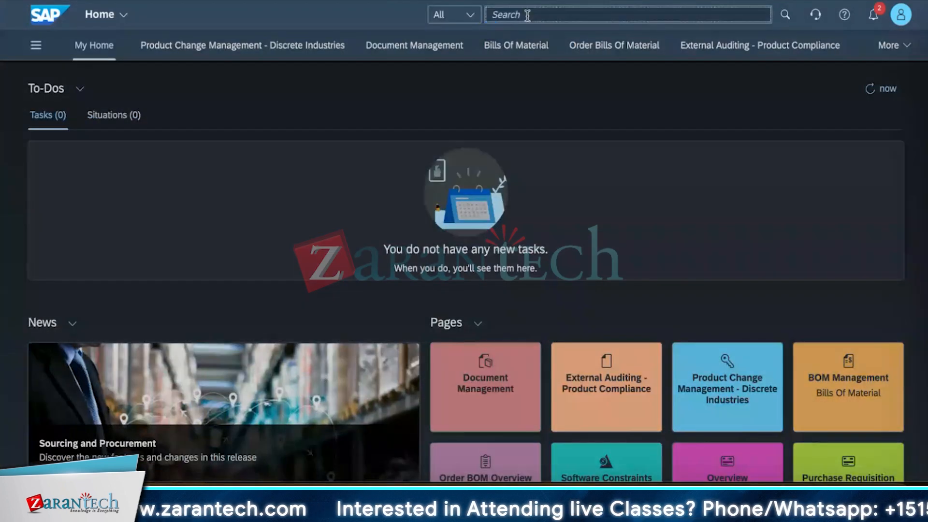
click(528, 16)
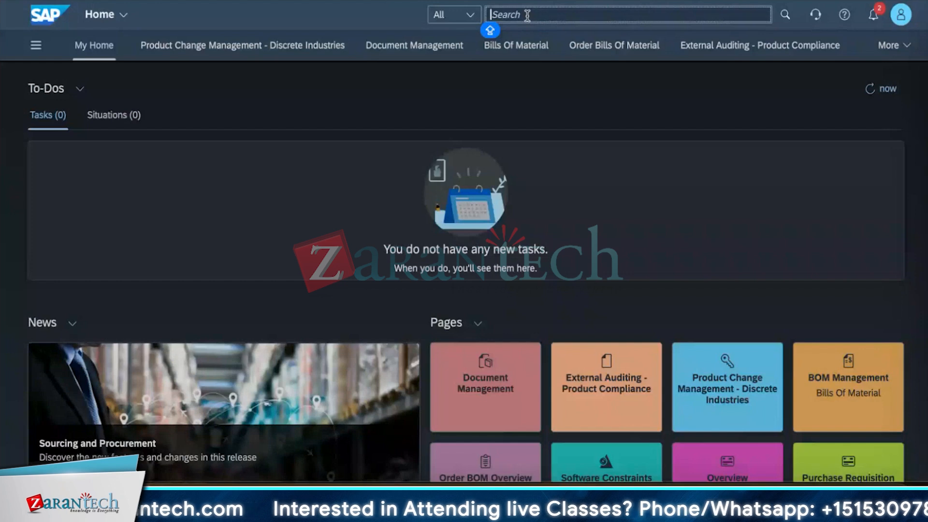
text(MA)
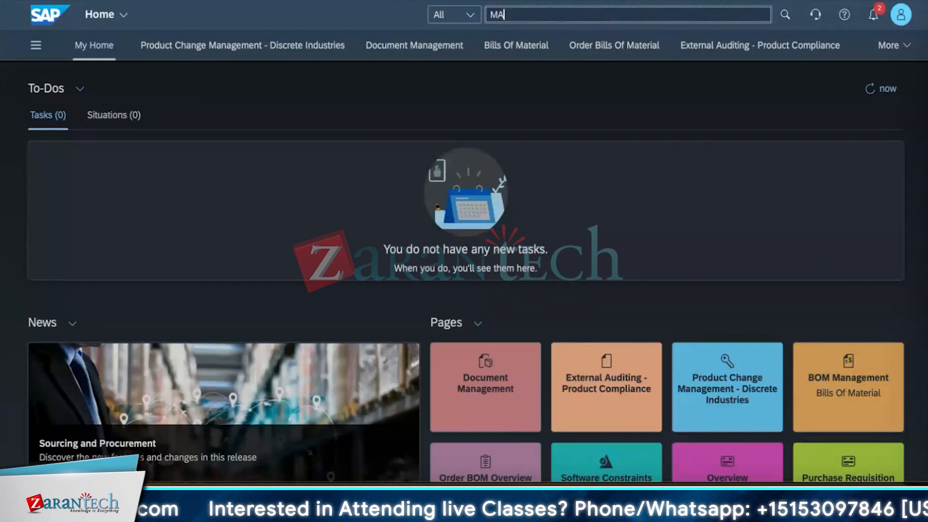
text(INATIN COMMUNICA)
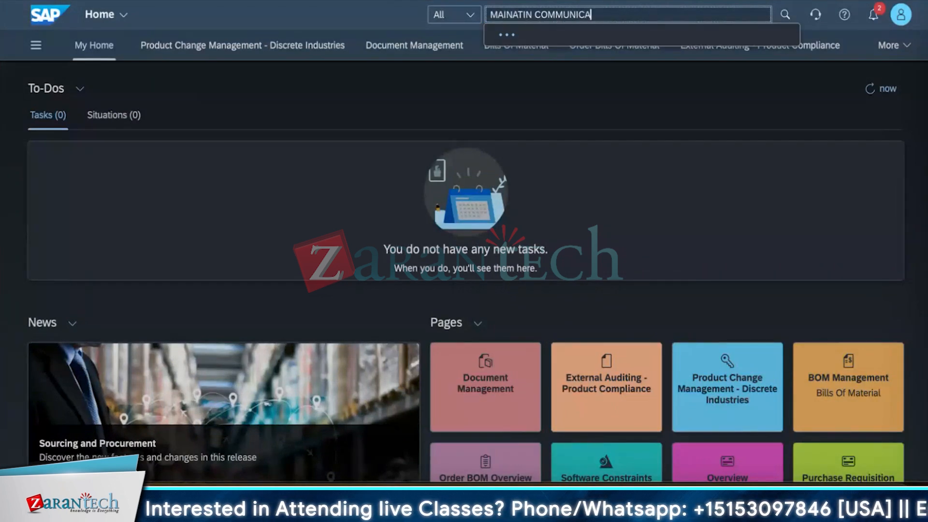
text(TION)
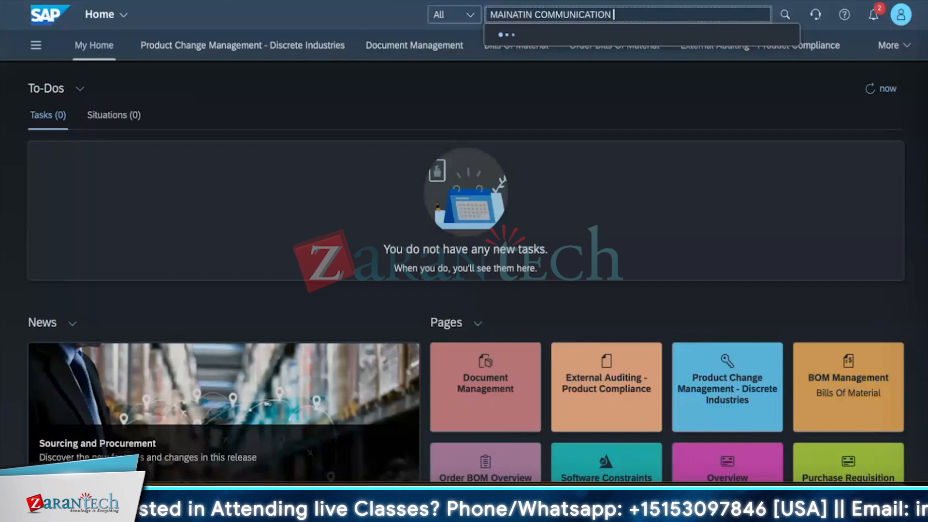
click(540, 19)
key(BackSpace)
key(BackSpace)
key(BackSpace)
key(BackSpace)
key(BackSpace)
key(BackSpace)
key(BackSpace)
key(BackSpace)
key(BackSpace)
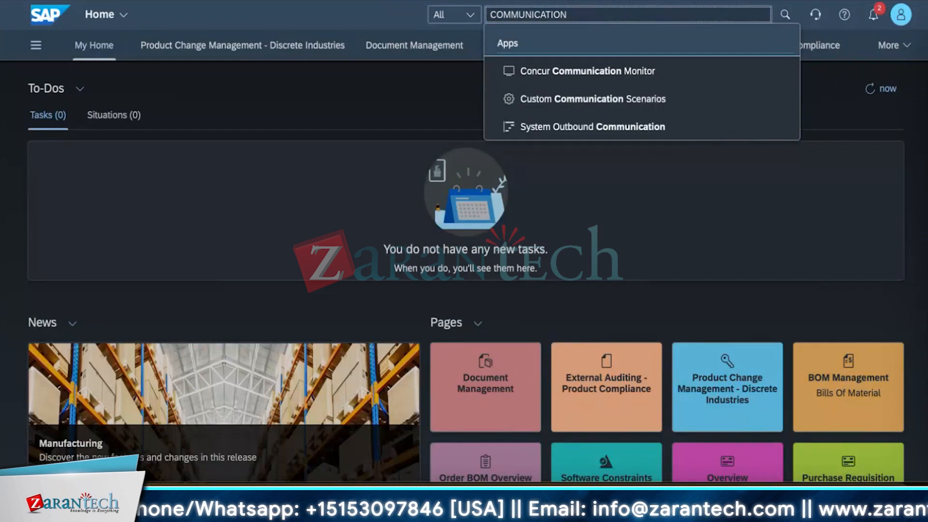
key(Return)
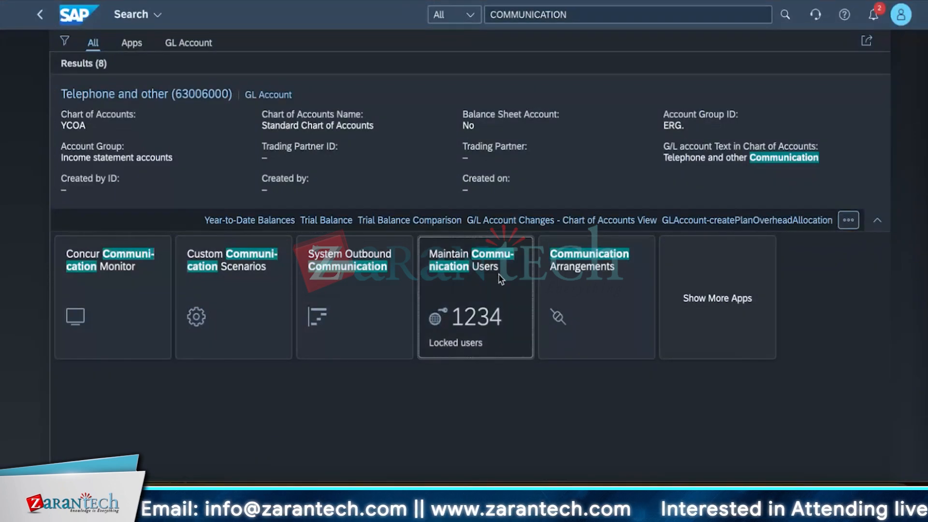
click(477, 333)
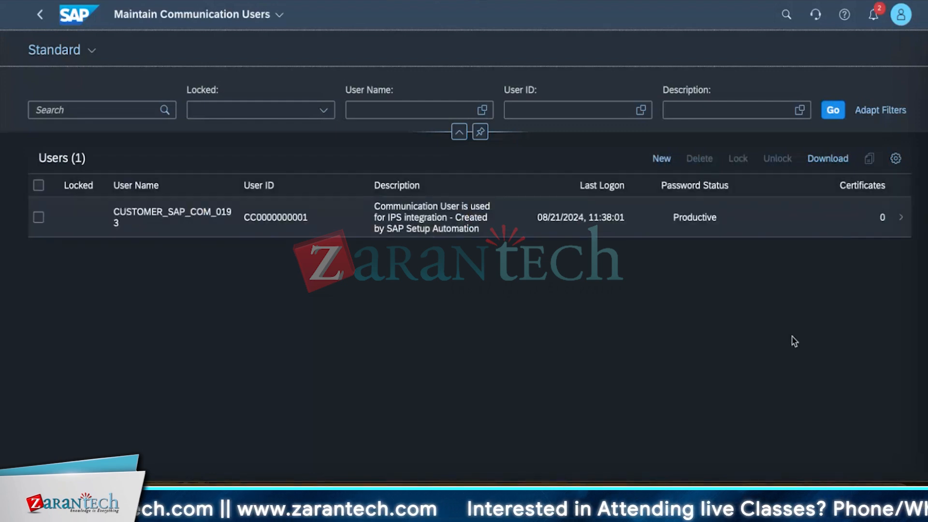
Start a new communication user with user name STRAIVE_MANAGER_01 and description COMMUNICATION USER FOR STRAIVE.
click(660, 159)
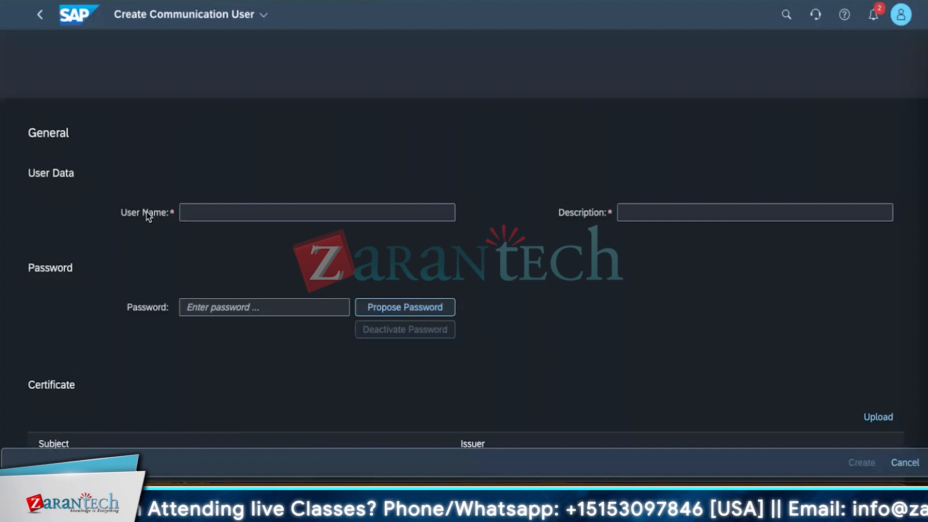
click(198, 213)
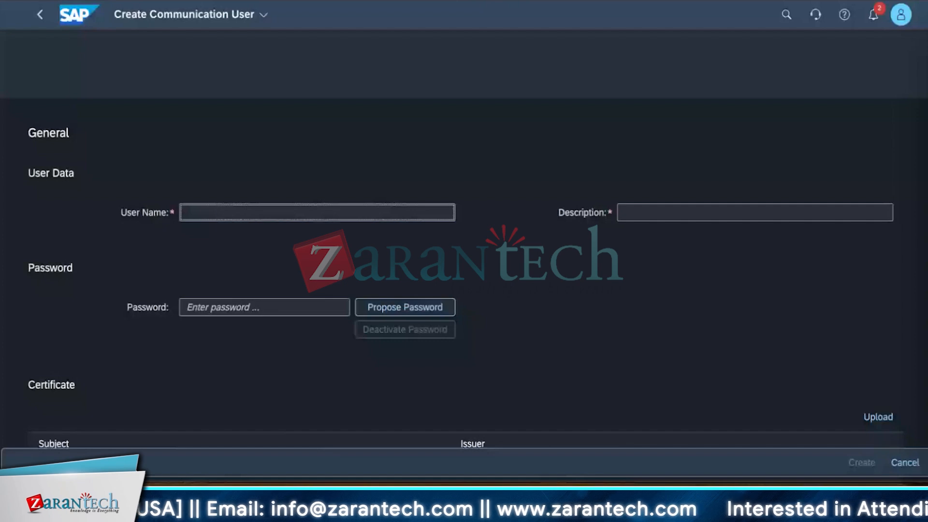
text(ST)
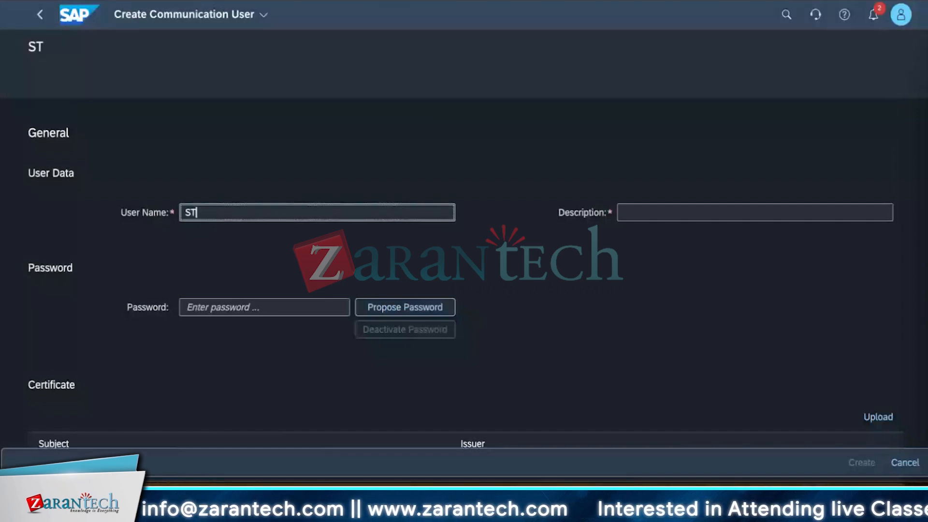
text(RAIVE_MANAGER_01)
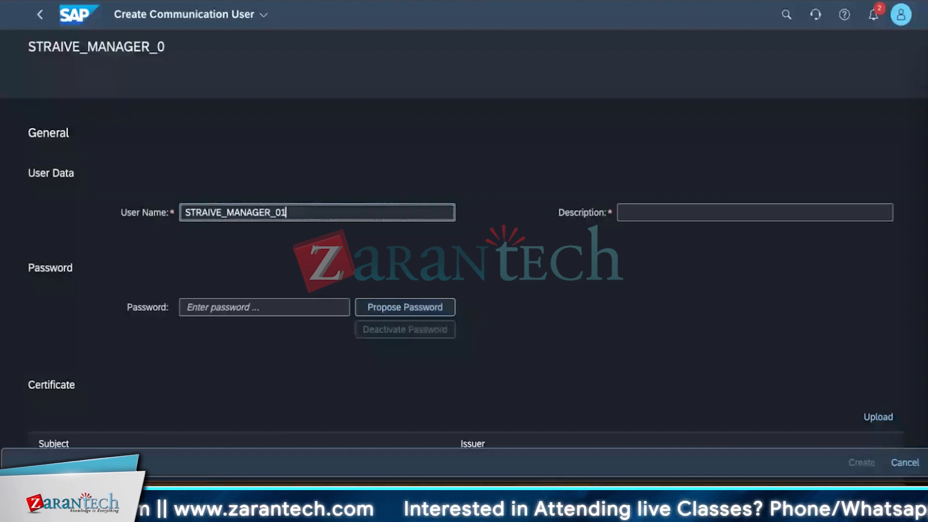
key(Tab)
text(COMM)
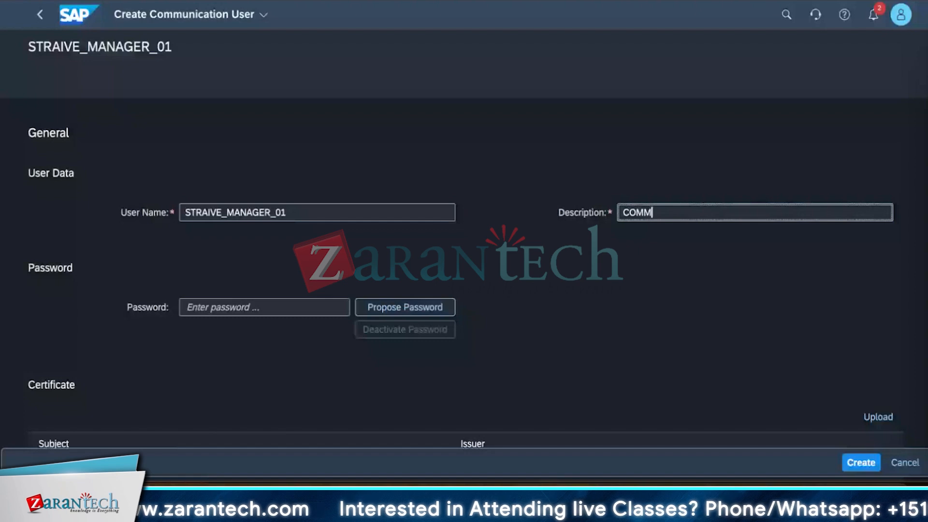
text(UNICATION USER FOR)
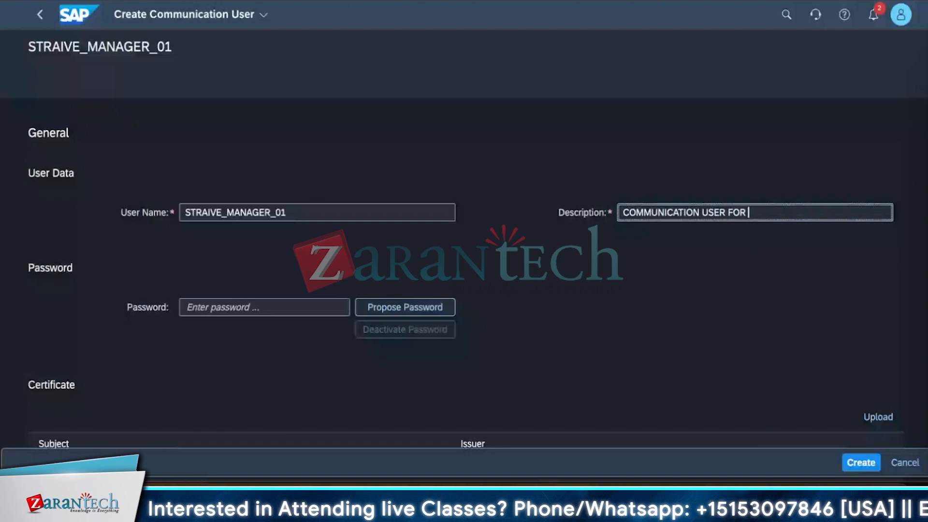
text(STRAIVE)
Dismiss the browser's strong password suggestion and fill in the communication user's password.
click(227, 309)
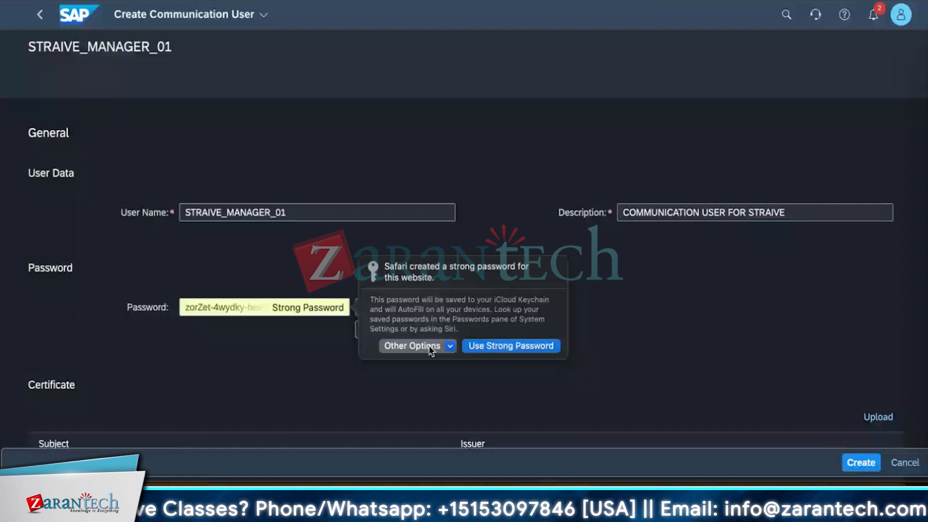
click(255, 321)
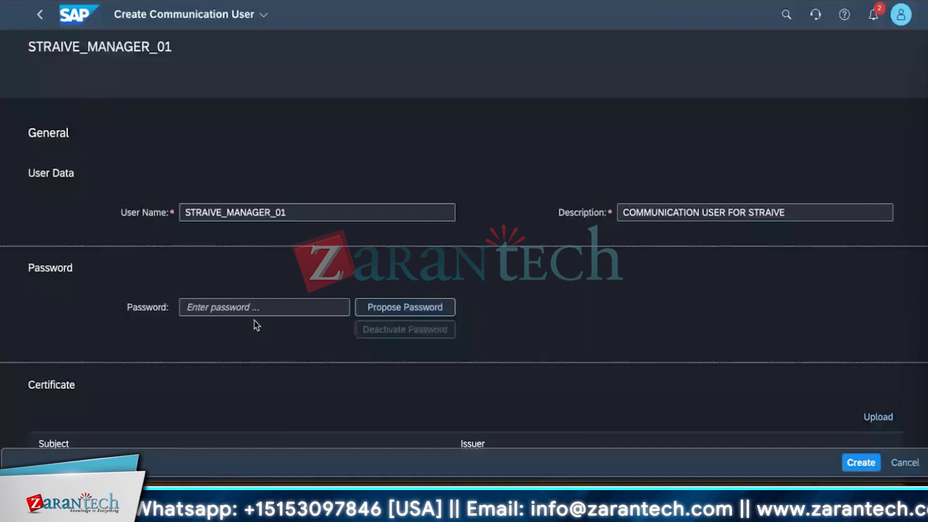
click(375, 309)
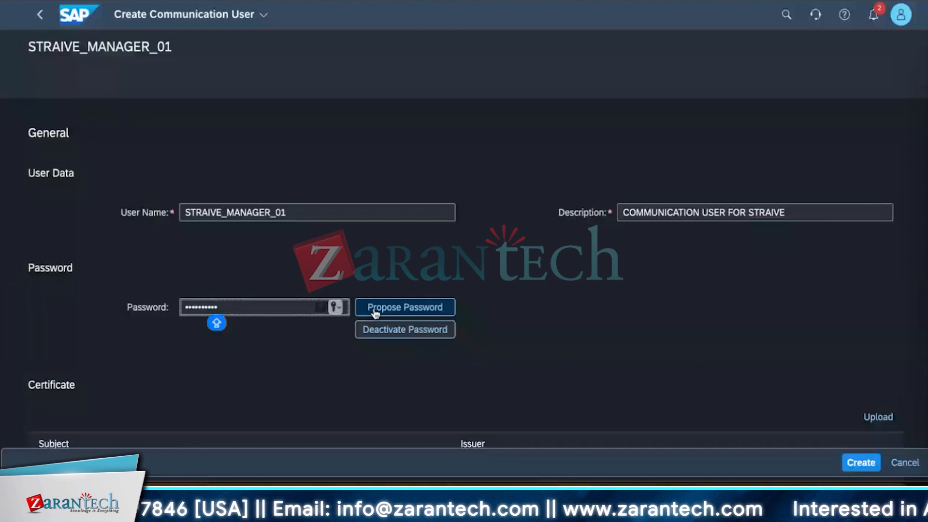
Generate a proposed password for the communication user, create the user and decline saving the password in the keychain.
click(375, 309)
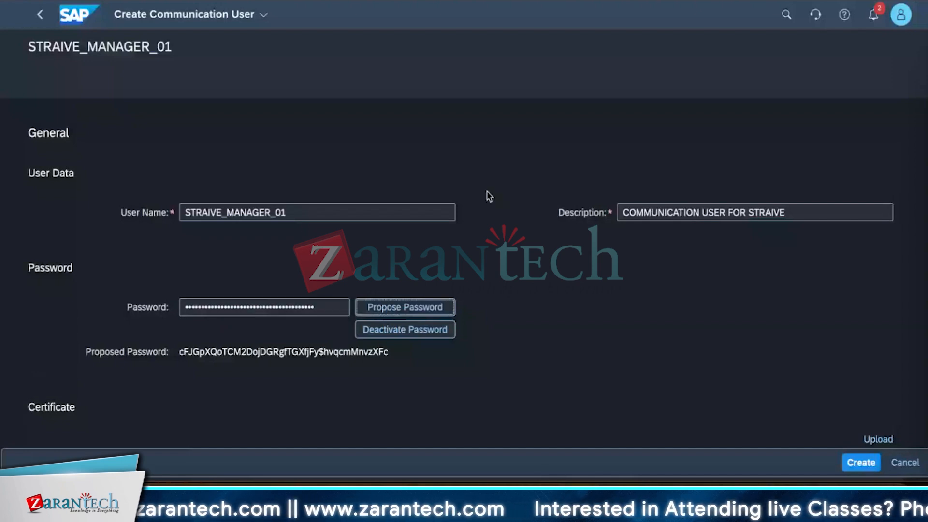
click(861, 463)
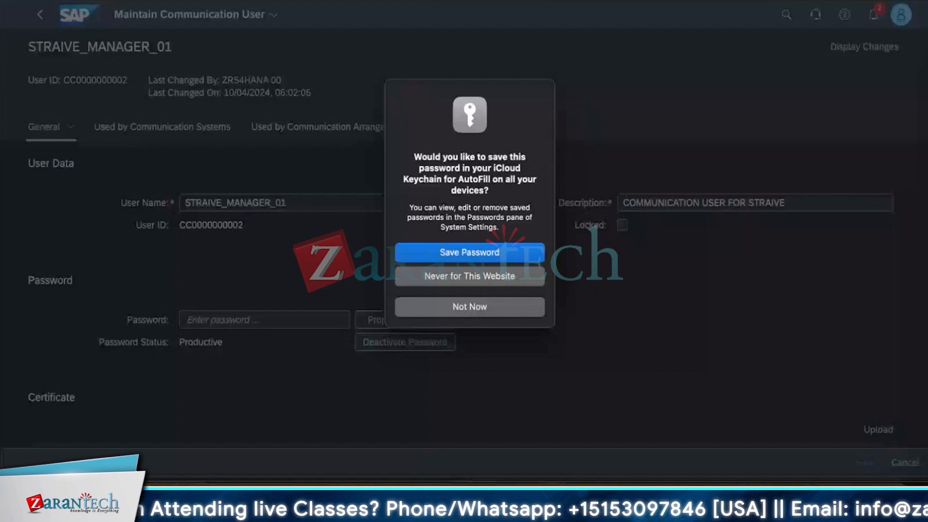
click(519, 314)
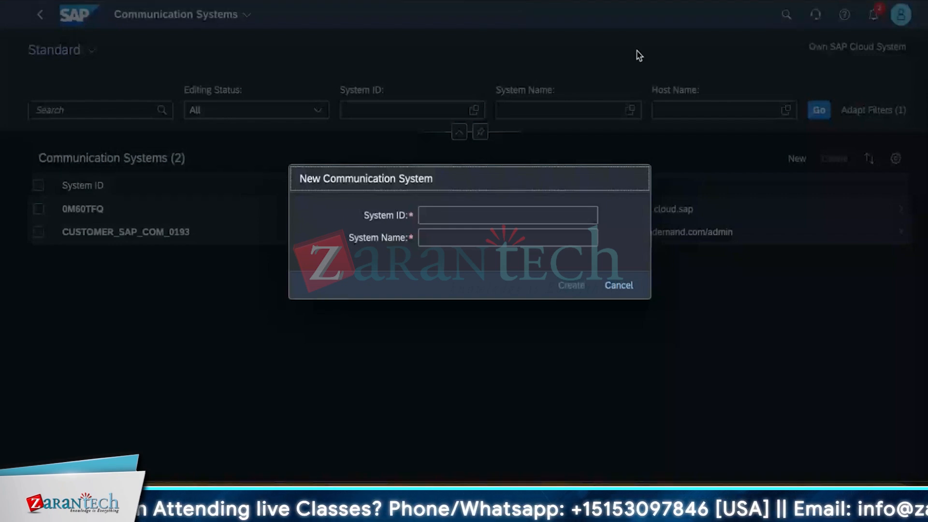
Create a new communication system with system ID and system name S4CLOUD001.
click(435, 216)
text(S4)
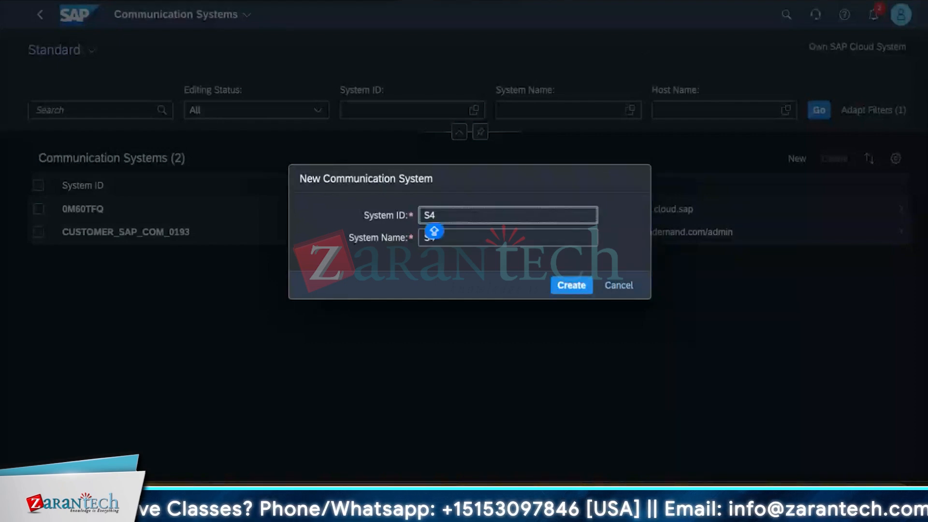
text(CLOUD001)
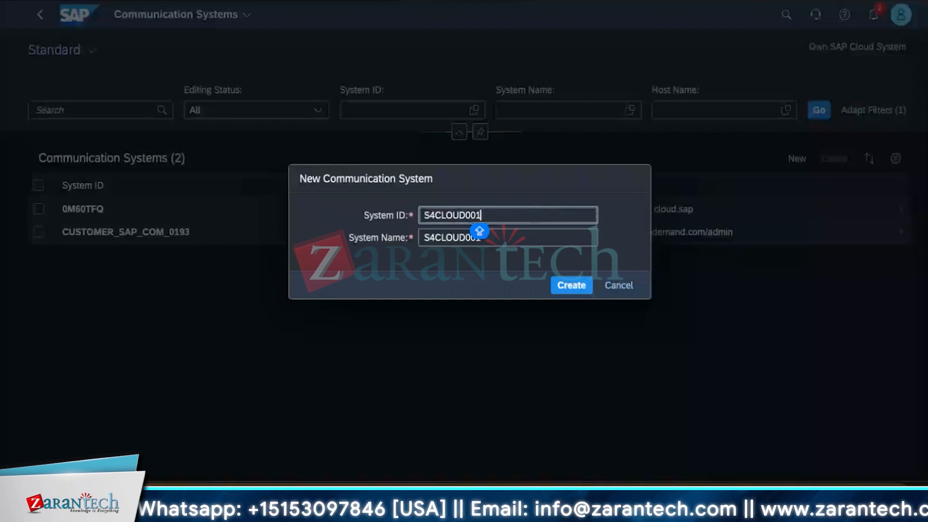
click(565, 287)
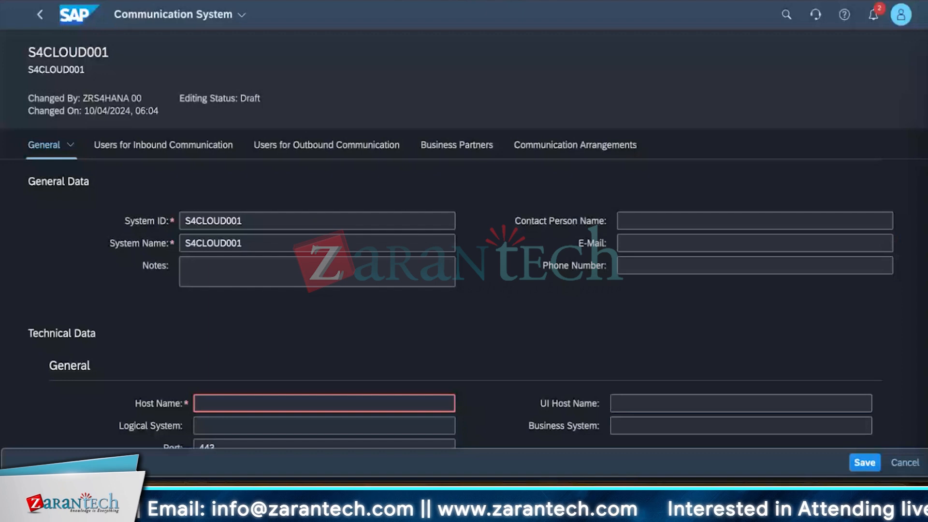
Copy the host name ataxhgcfg.accounts.ondemand.com/admin from system CUSTOMER_SAP_COM_0193 into the host name of S4CLOUD001.
scroll(311, 266, down, 1)
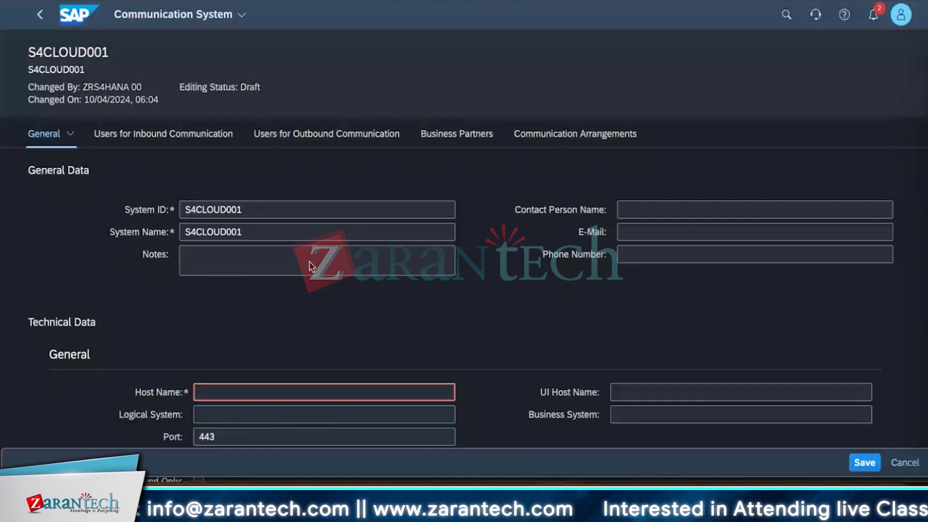
scroll(311, 266, down, 5)
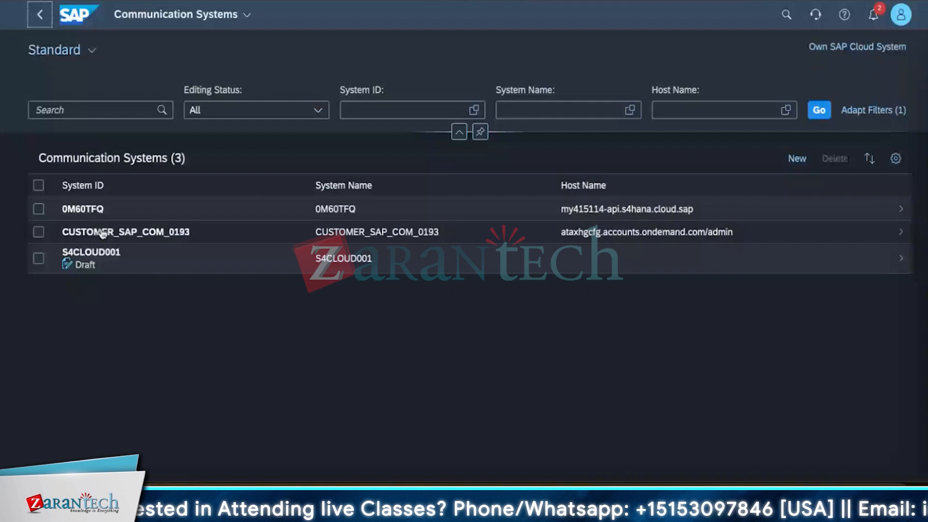
click(102, 234)
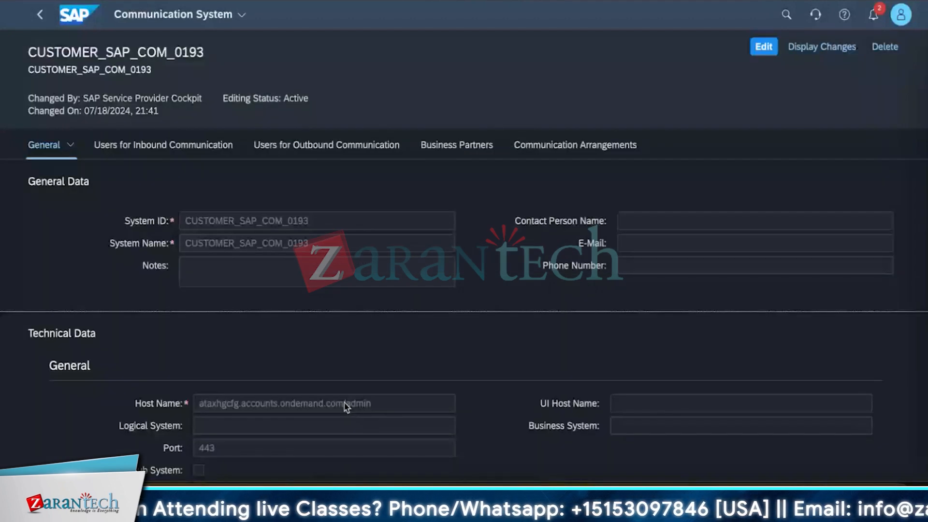
triple_click(346, 408)
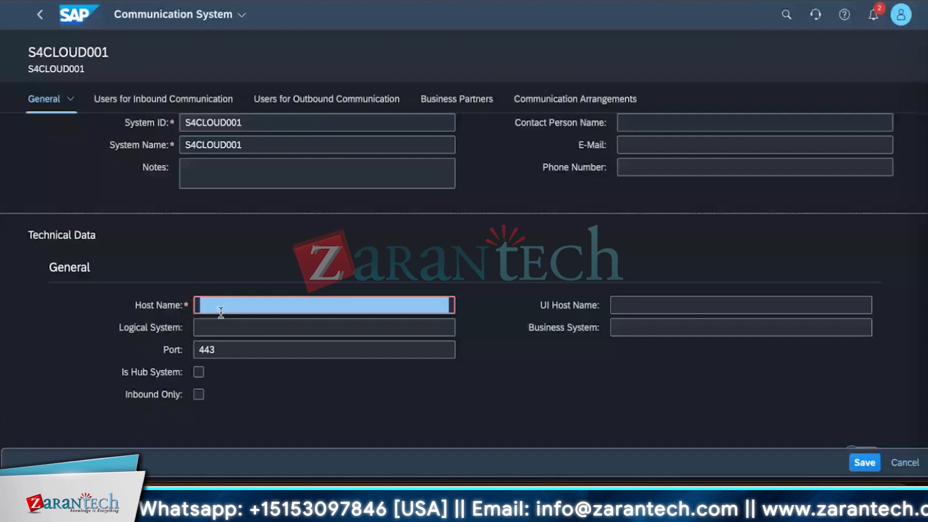
text(ataxhgcfg.accounts.ondemand.com/admin)
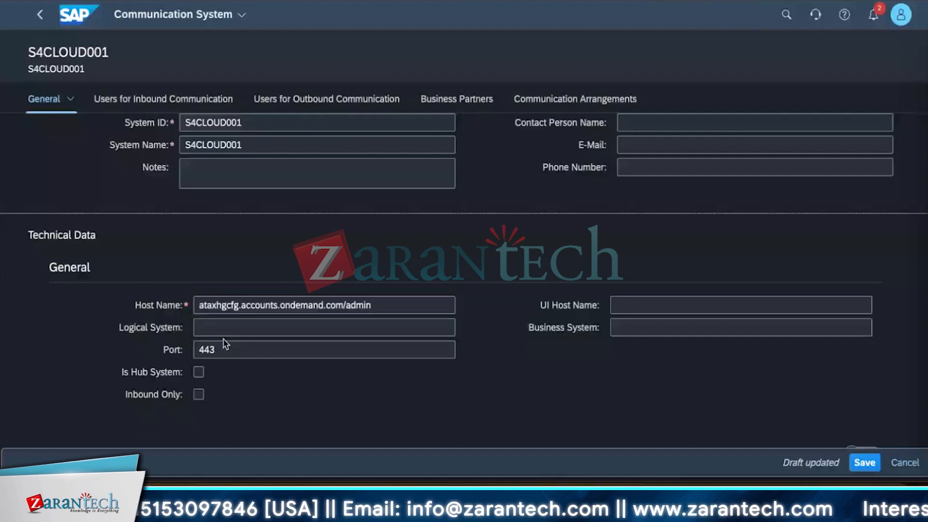
Set both the logical system and the business system of the communication system to S4CLOUD001.
click(224, 332)
text(S4)
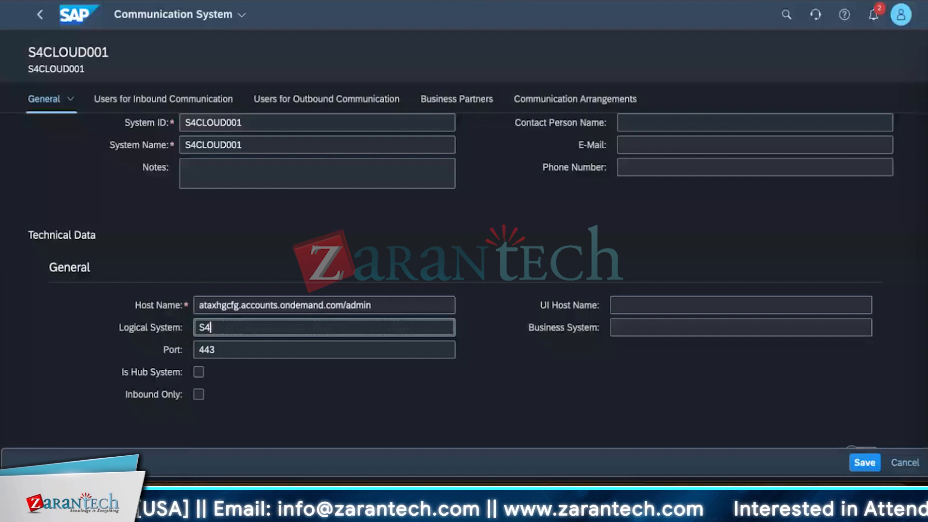
text(CLOUD001)
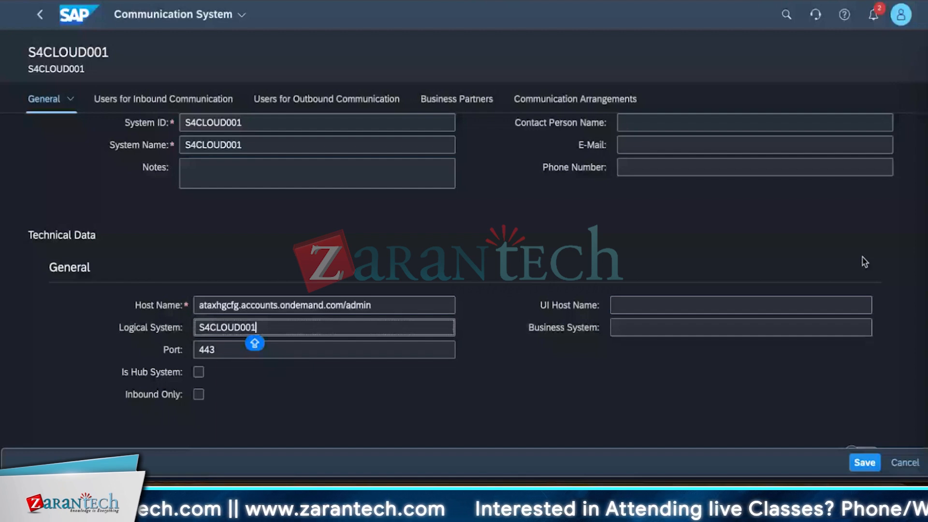
click(774, 327)
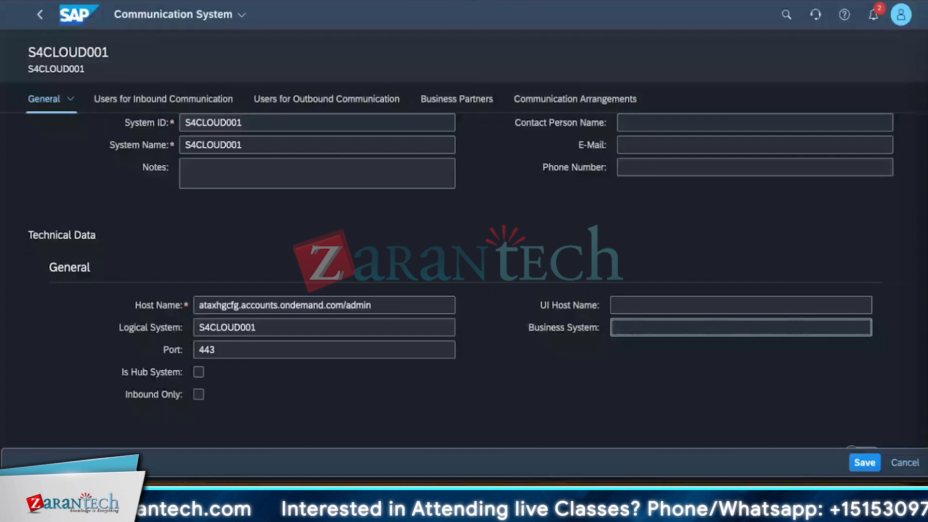
text(S4CLOUD)
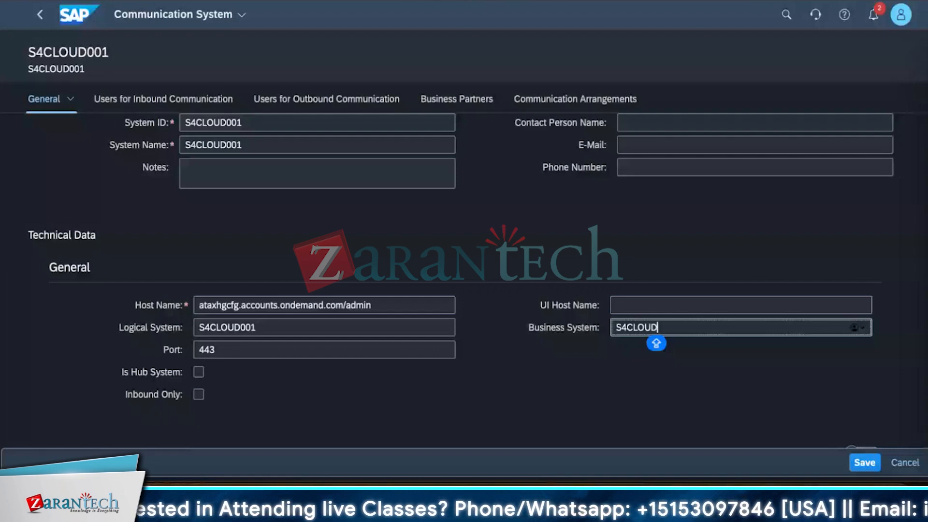
text(001)
Add STRAIVE_MANAGER_01 as an inbound communication user with the User Name and Password authentication method.
scroll(203, 334, down, 1)
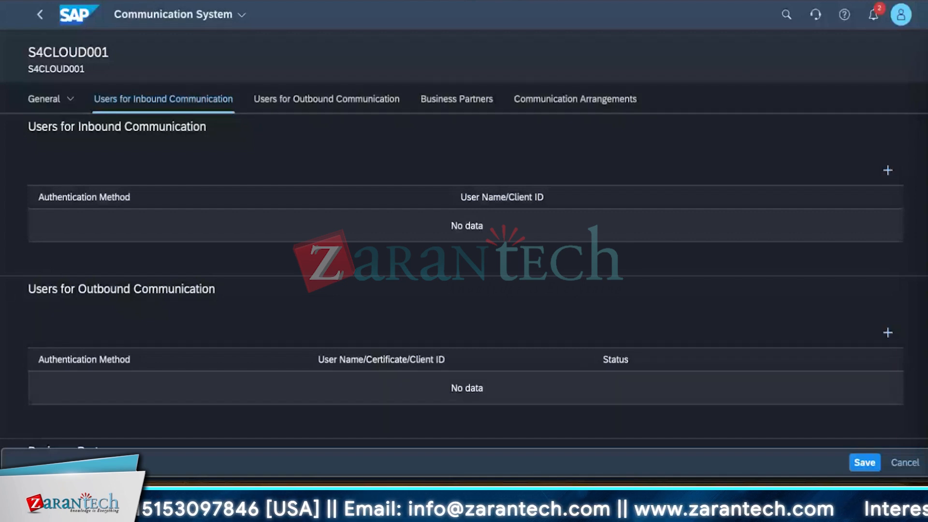
click(888, 170)
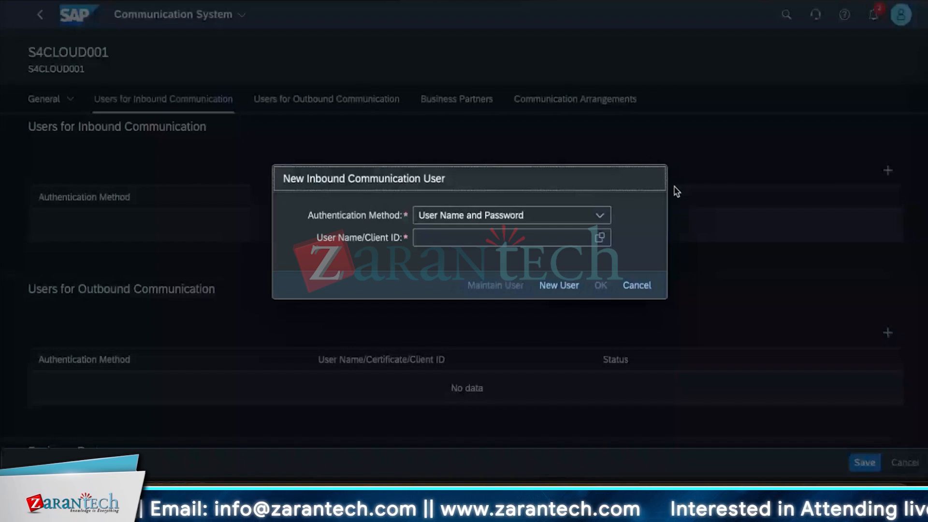
click(601, 238)
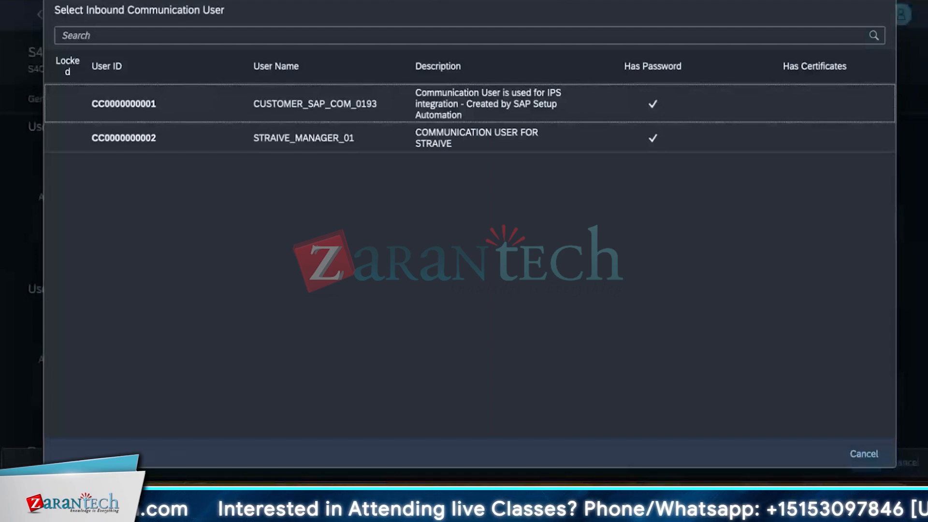
click(300, 143)
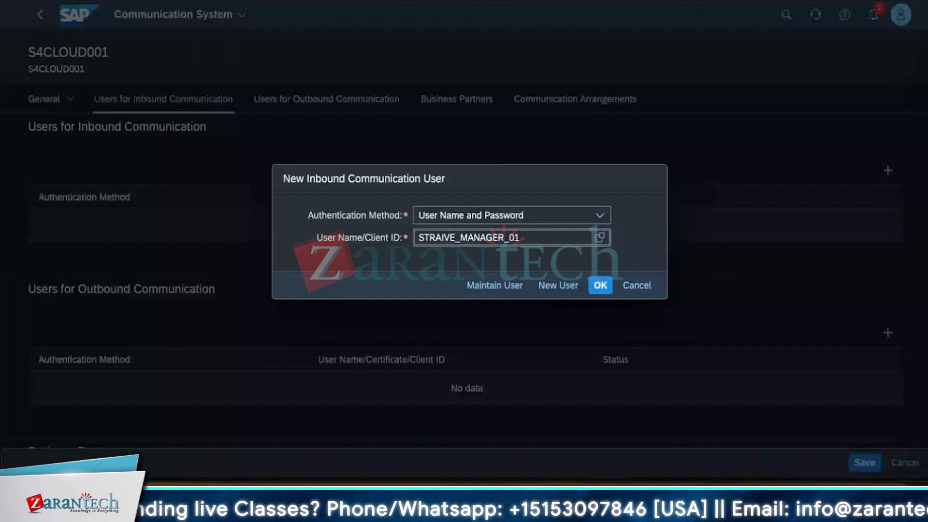
click(601, 286)
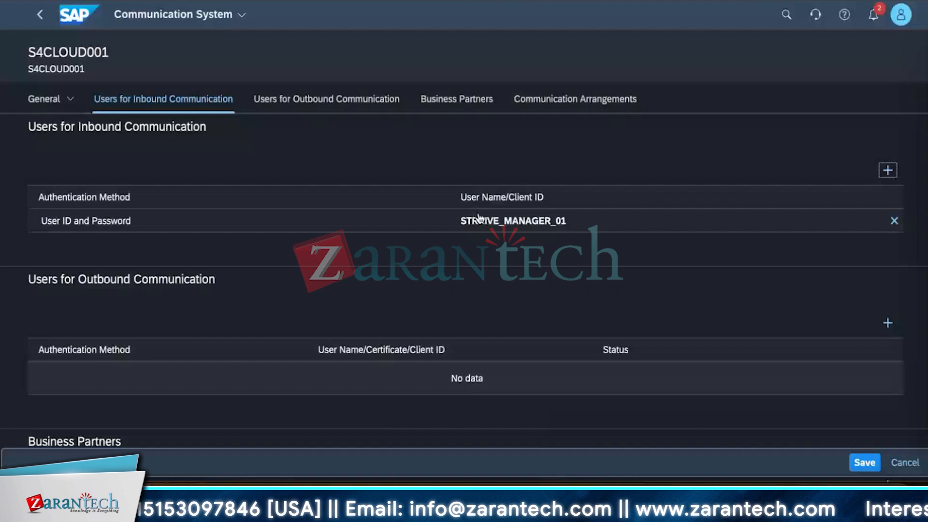
Add an outbound user DUMMY with User Name and Password authentication and fill in its password.
scroll(479, 217, down, 3)
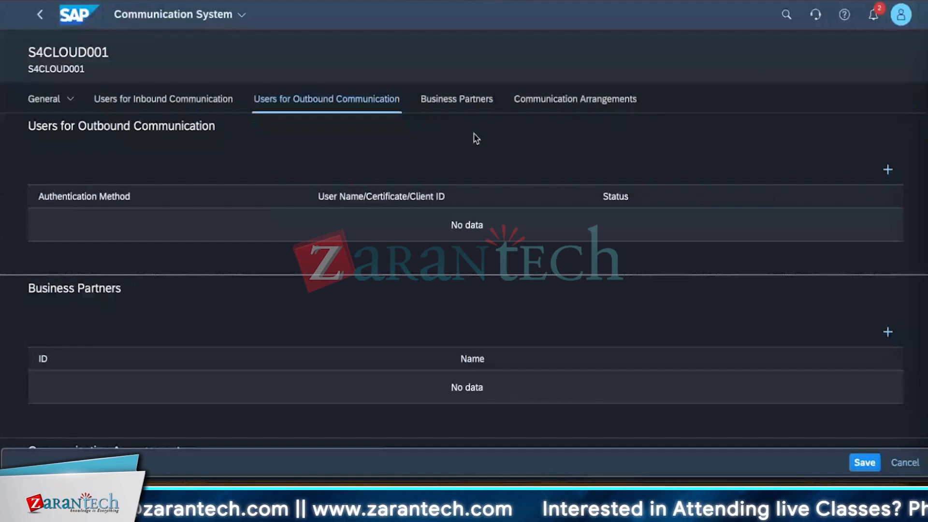
click(888, 171)
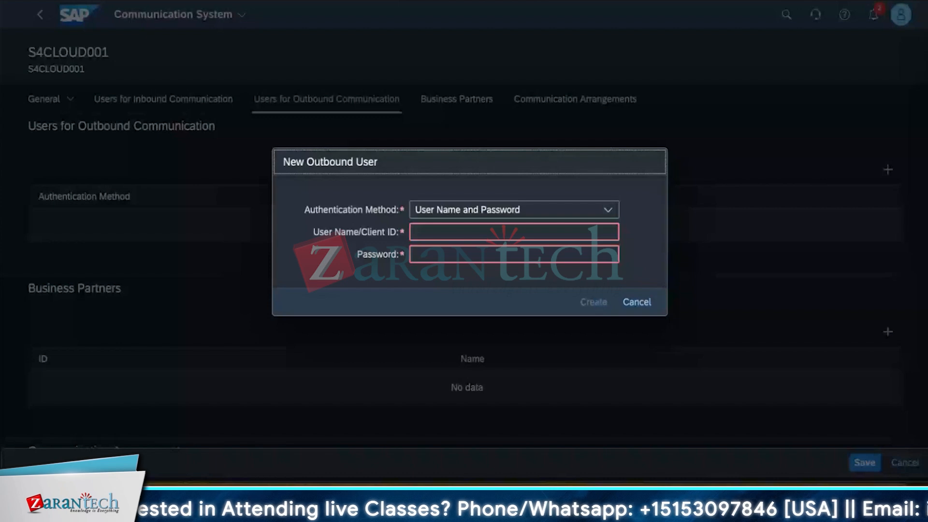
click(514, 232)
text(DU)
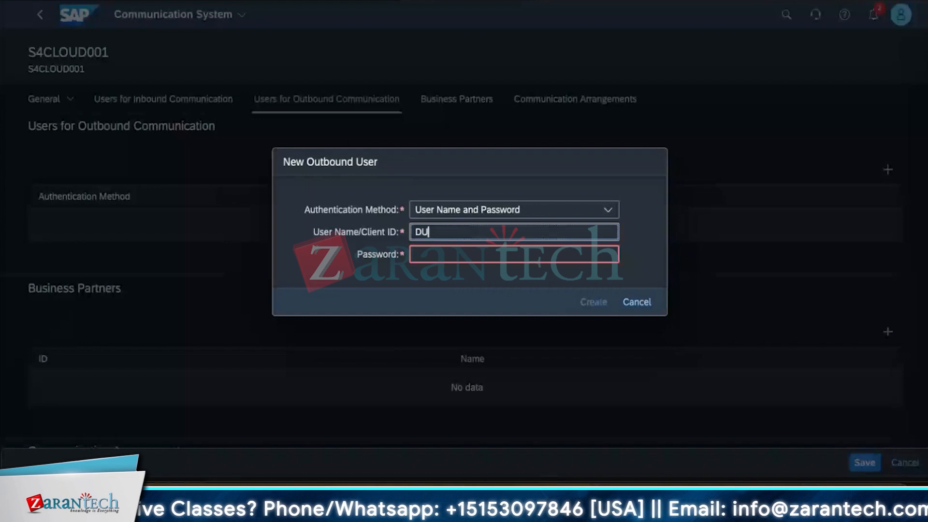
text(MMY)
key(Tab)
text(dummy1)
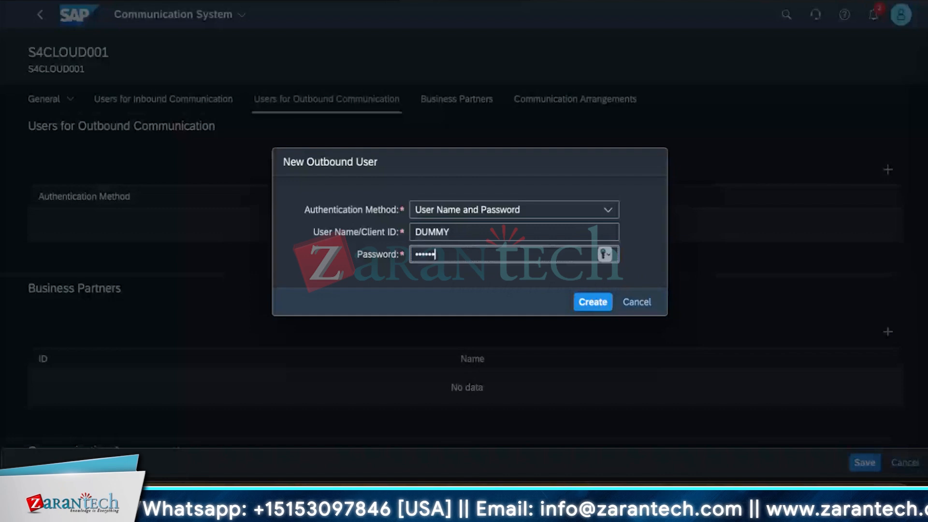
text(1234)
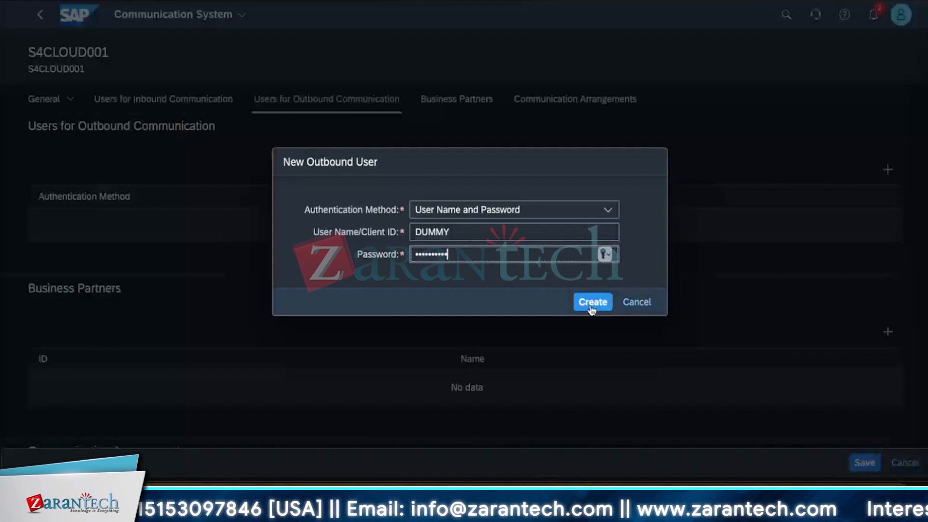
click(691, 257)
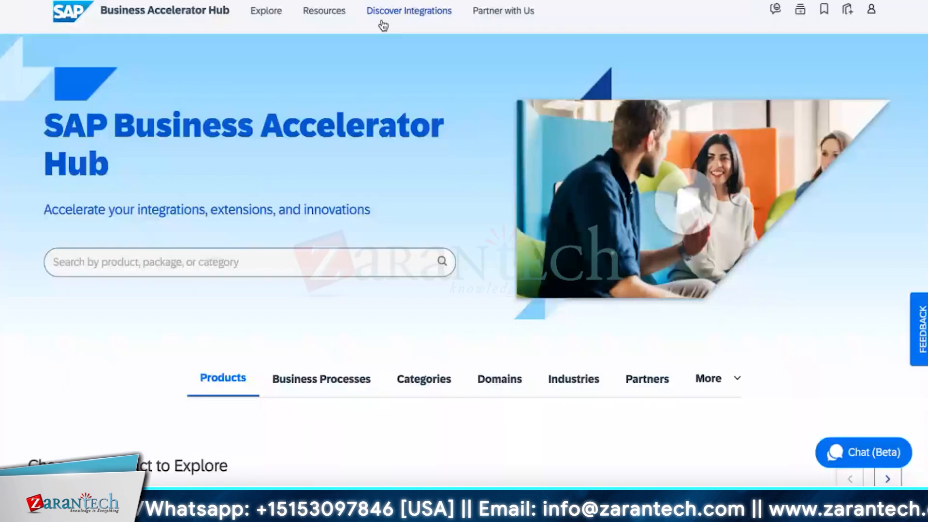
Search the SAP Business Accelerator Hub for business partner and open the Business Partner (A2X) API of SAP S/4HANA Cloud Public Edition.
click(122, 267)
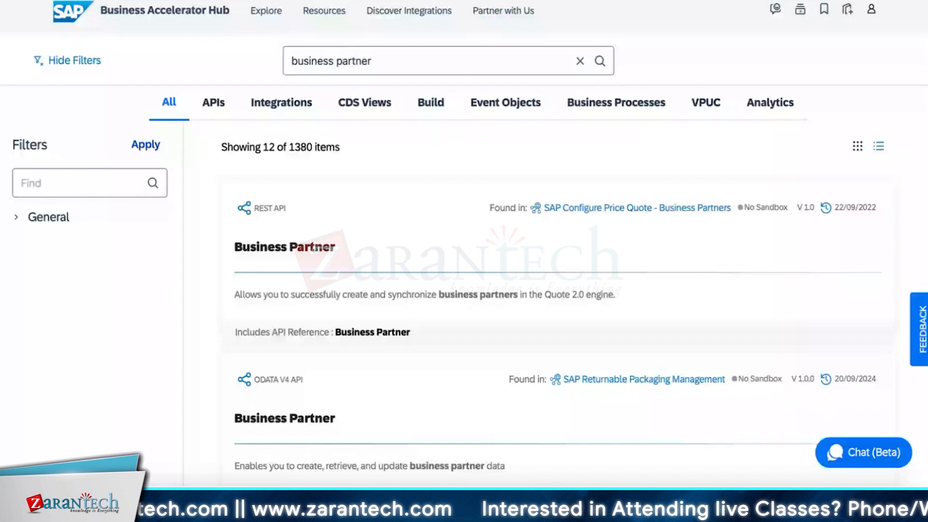
scroll(414, 262, down, 5)
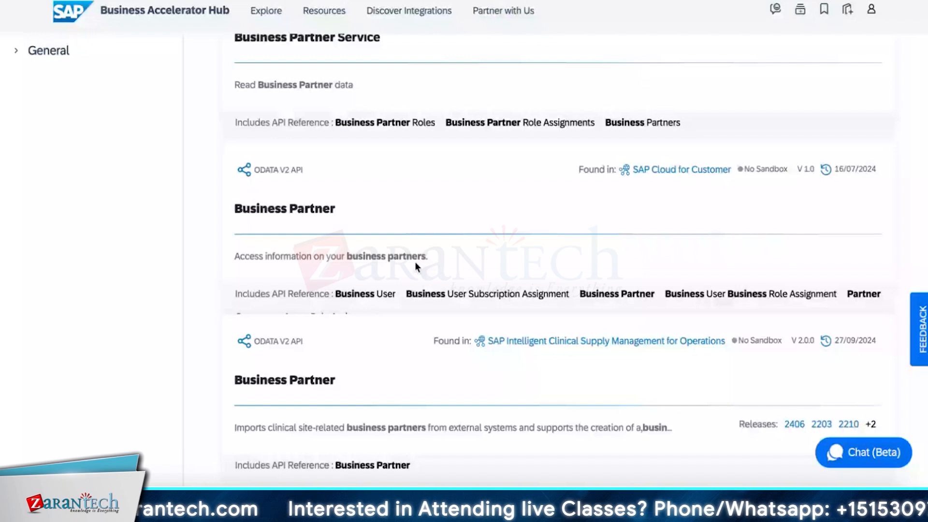
scroll(377, 291, down, 5)
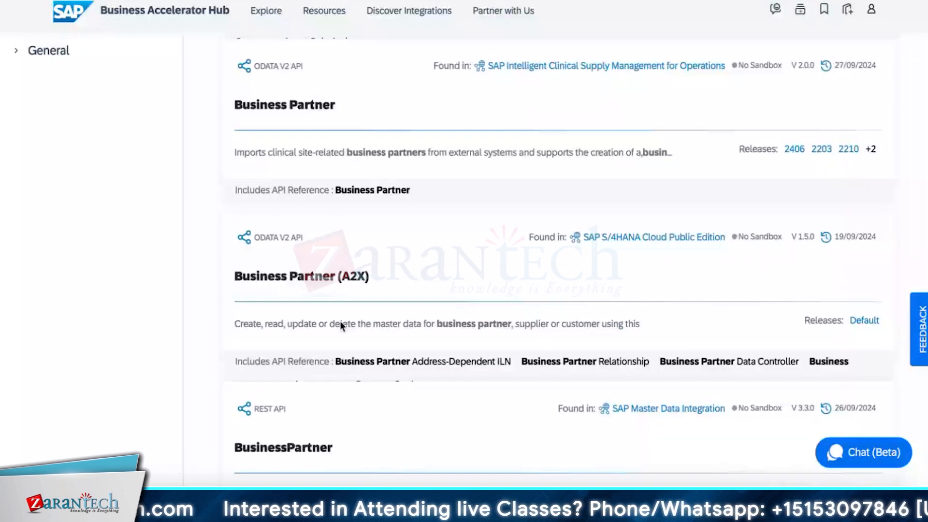
click(341, 322)
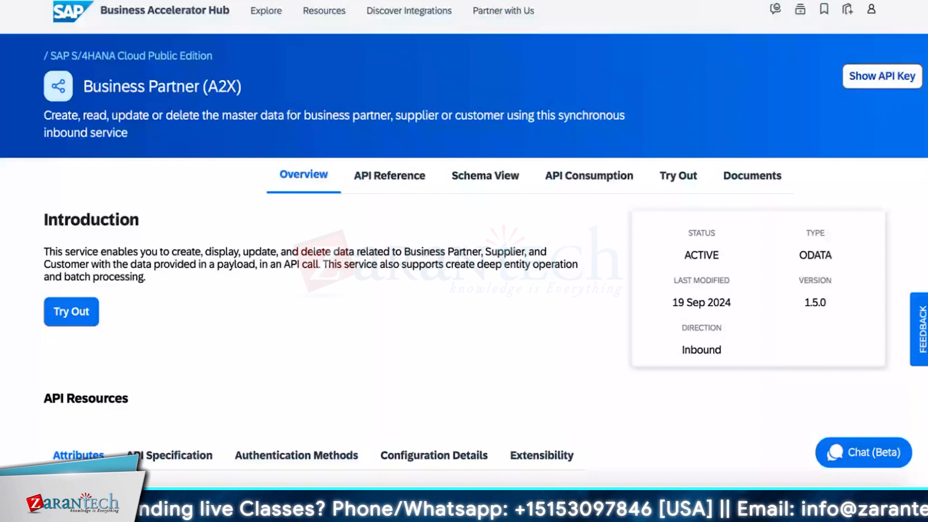
Review the API's communication scenarios and scope items, and highlight Business Partner, Customer and Supplier Integration (SAP_COM_0008).
scroll(269, 305, down, 4)
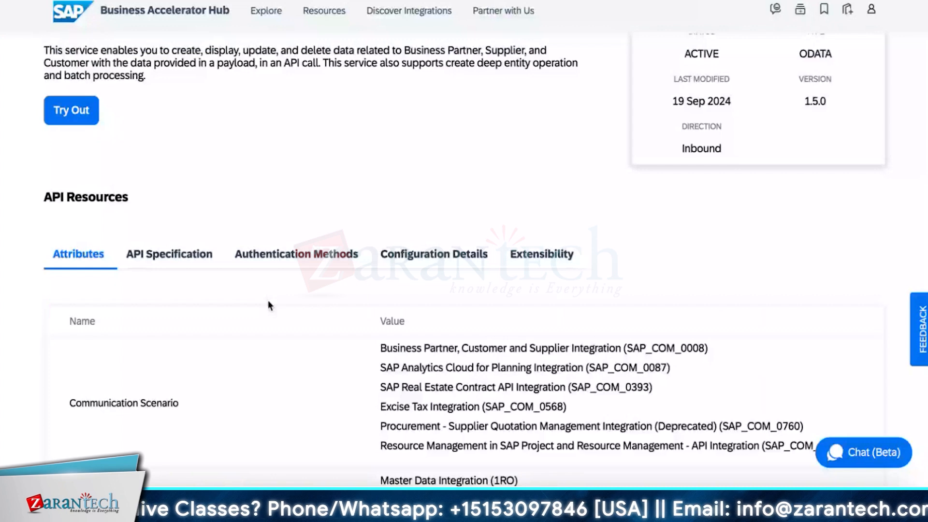
scroll(268, 302, down, 10)
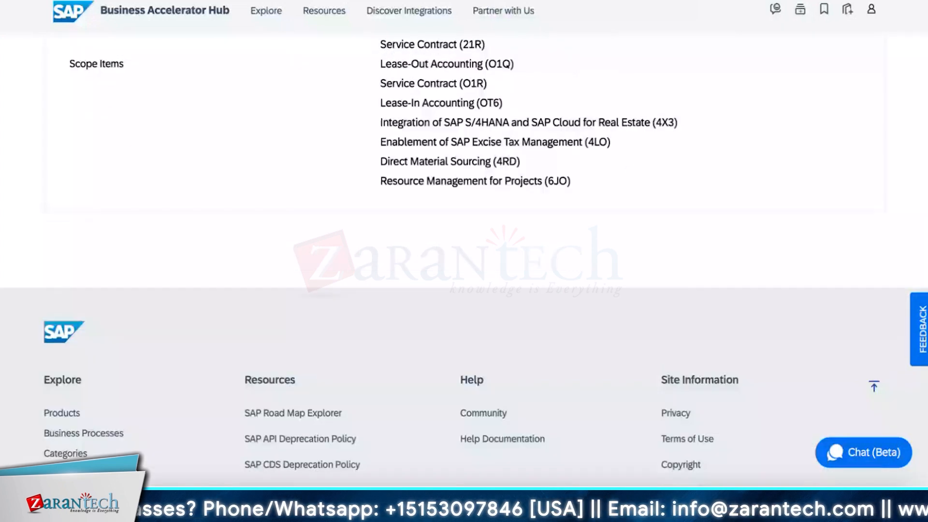
scroll(356, 245, up, 3)
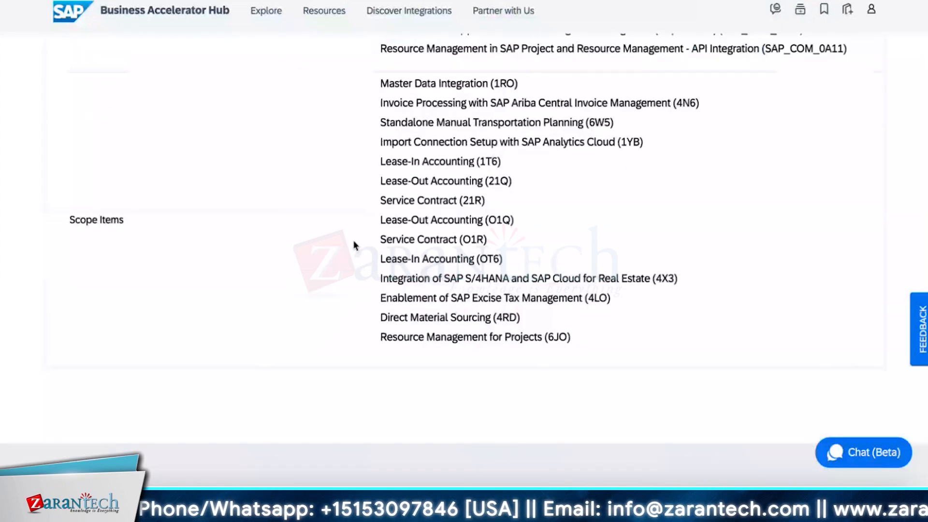
scroll(355, 245, up, 4)
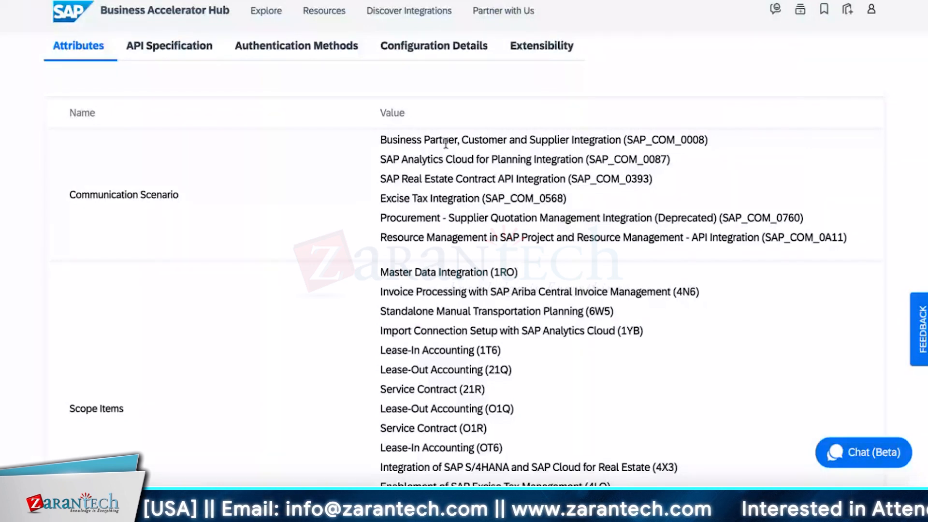
triple_click(578, 139)
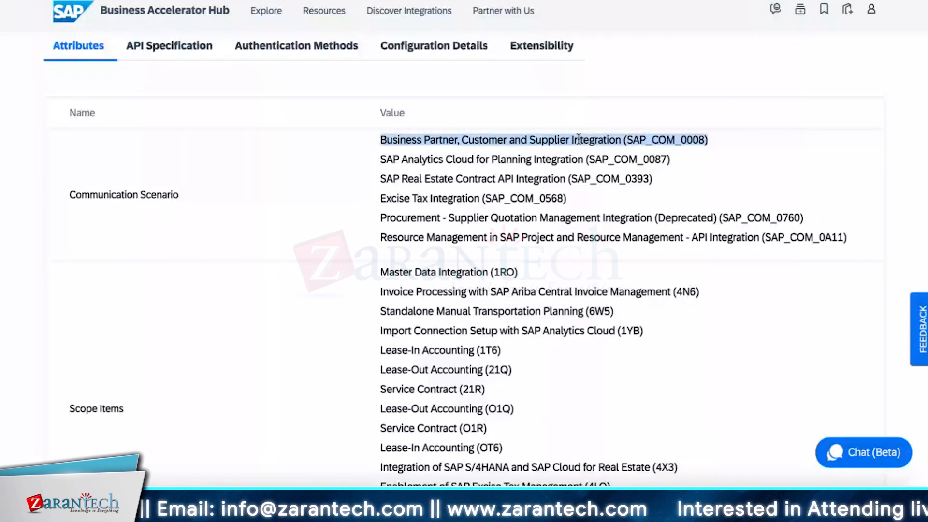
Highlight the Business Partner, Customer and Supplier Integration scenario and its ID SAP_COM_0008 in the API's attributes.
click(712, 142)
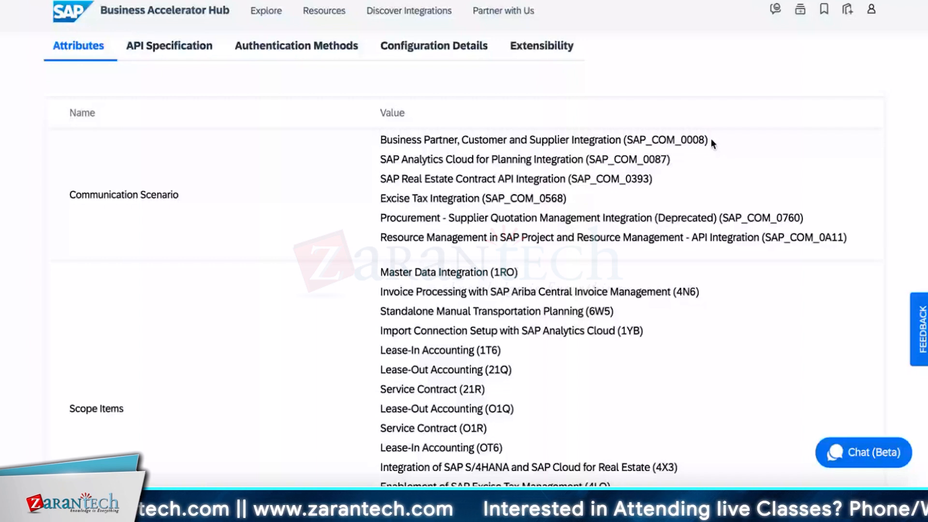
drag(711, 138, 402, 113)
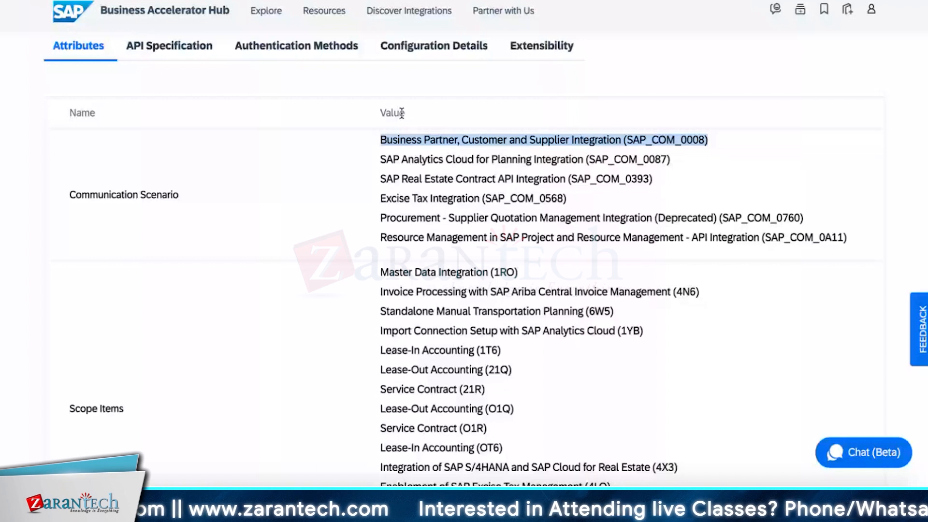
key(super+Tab)
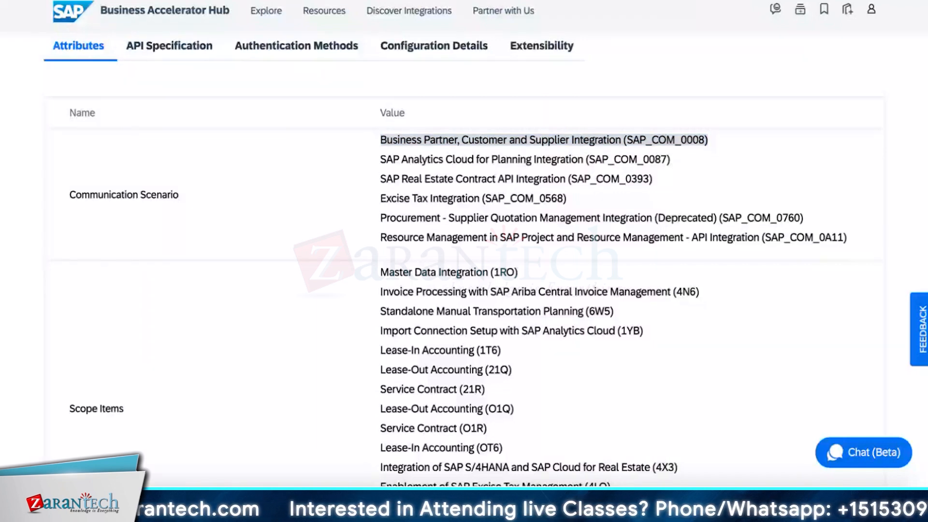
drag(628, 140, 703, 138)
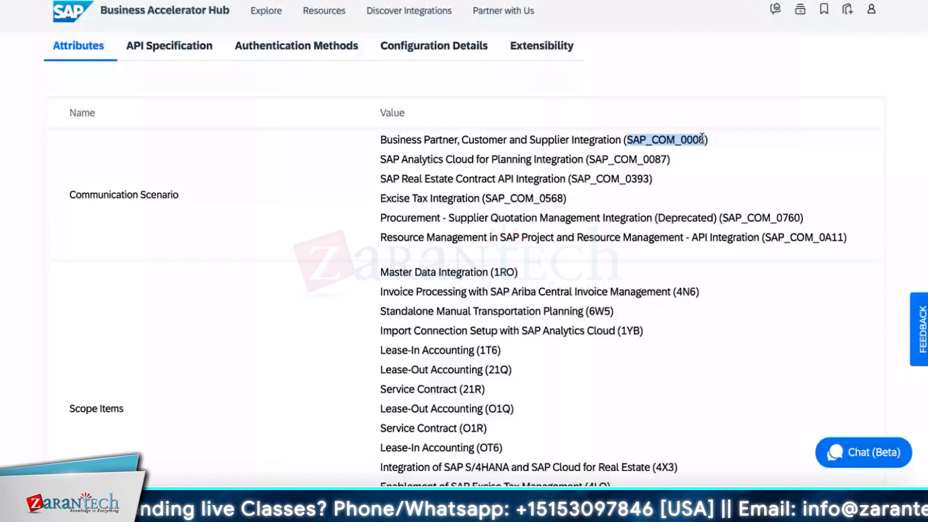
Switch back to SAP S/4HANA Cloud, return to the home page, and search for and open the Communication Arrangements app.
key(ctrl+Tab)
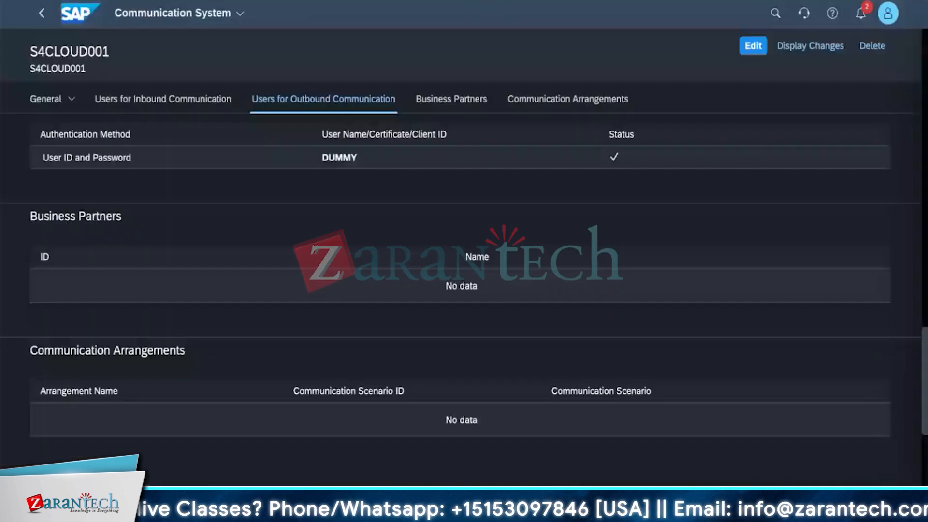
click(172, 13)
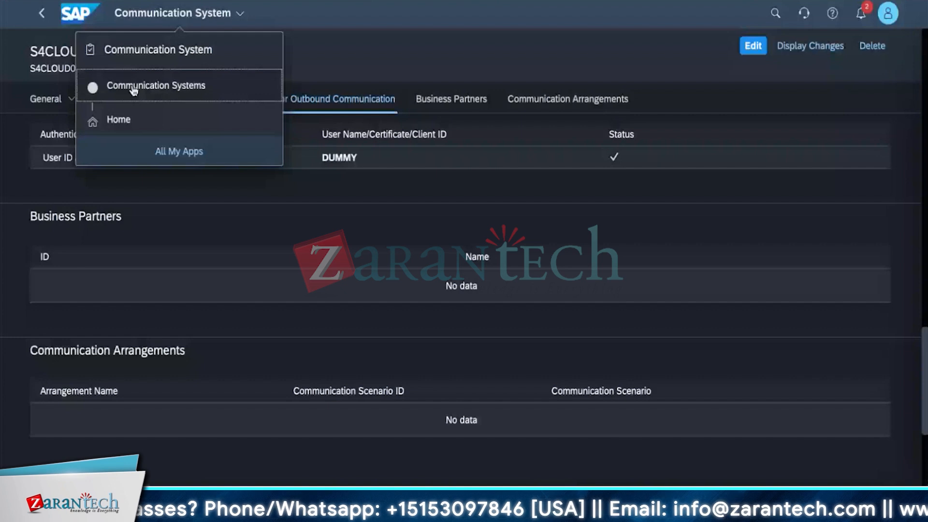
click(118, 120)
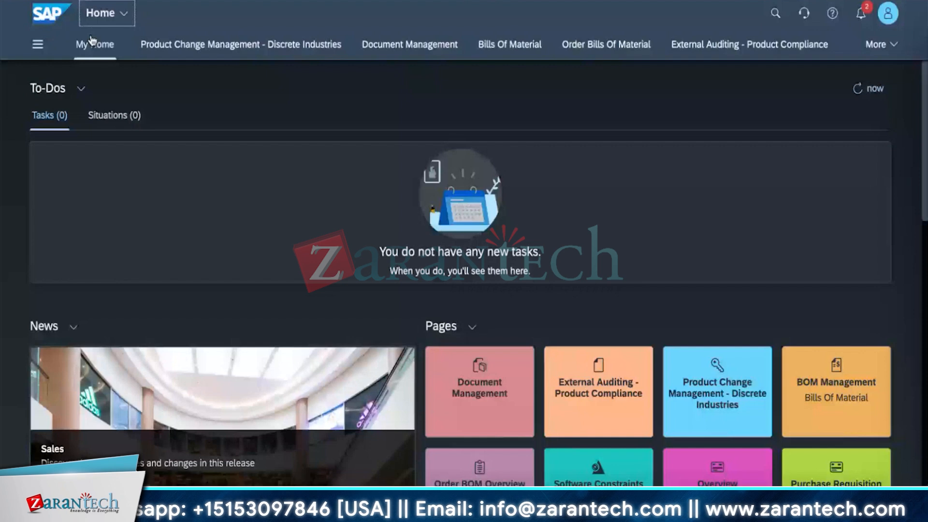
click(776, 13)
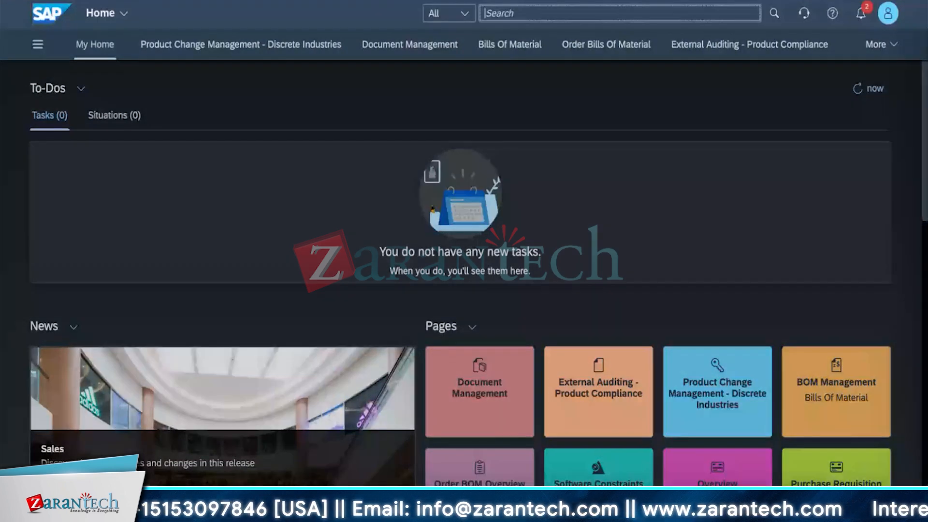
text(commu)
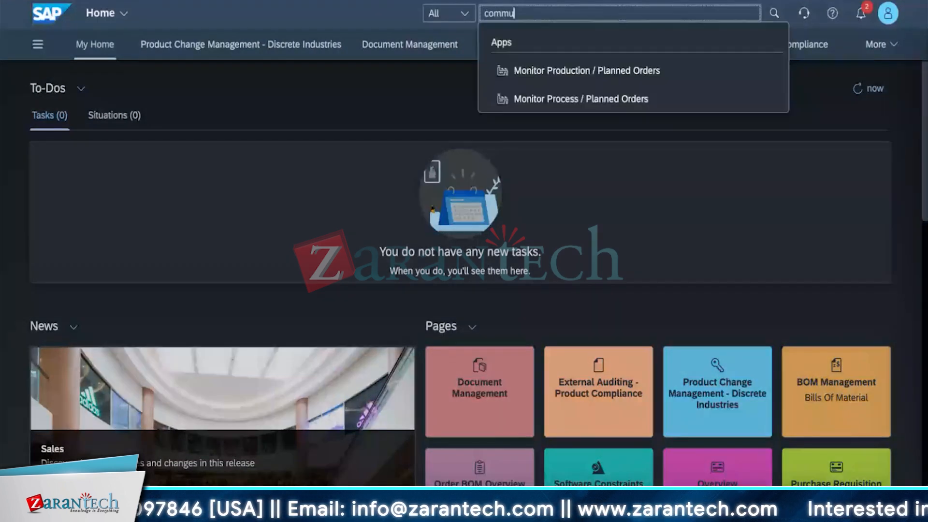
text(nication )
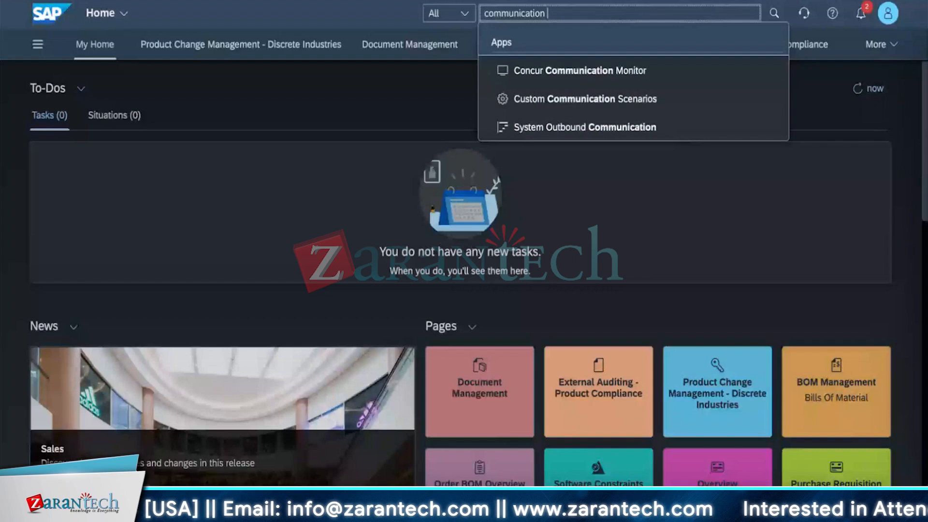
text(arrang)
click(559, 72)
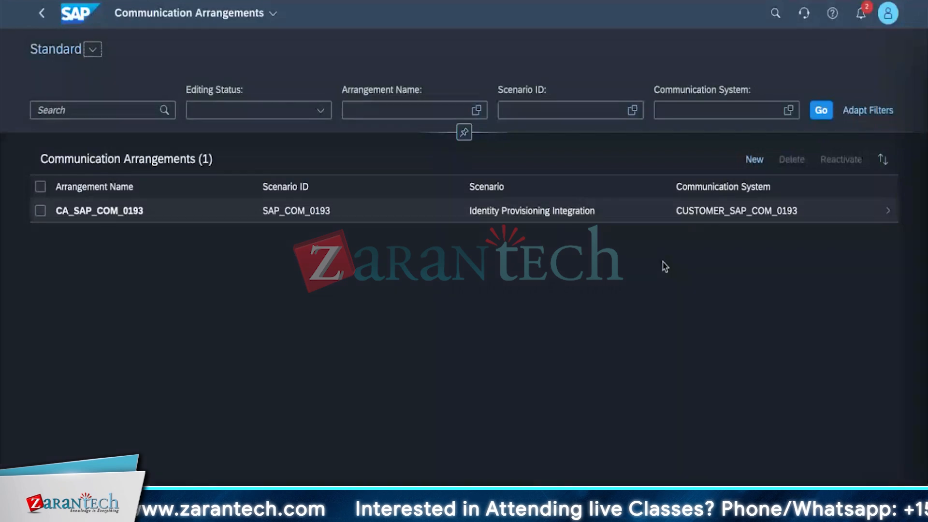
Start a new communication arrangement and select scenario SAP_COM_0008, copying its ID from the API page in the Business Accelerator Hub.
click(746, 161)
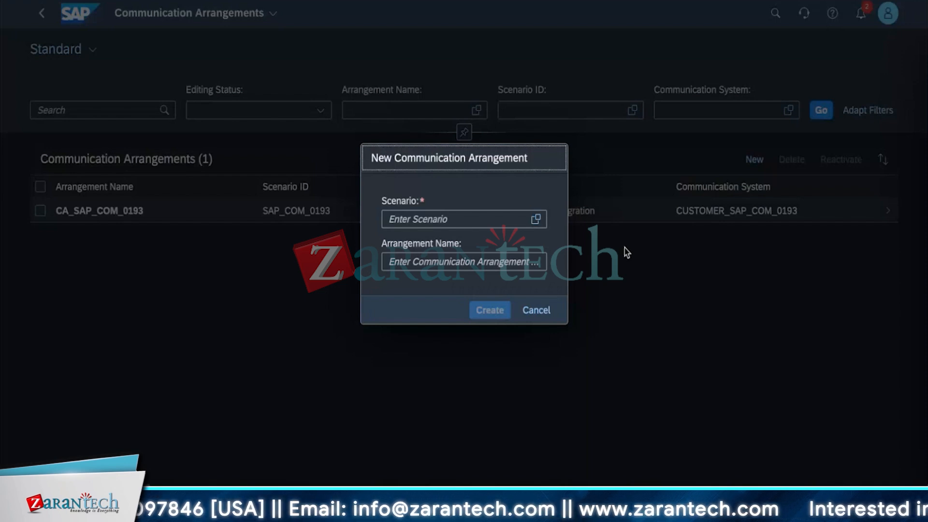
click(535, 219)
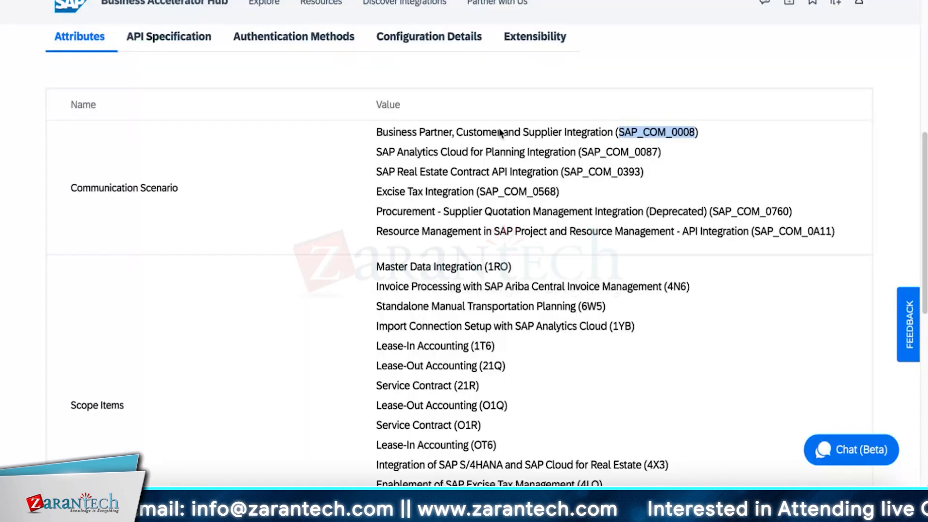
click(725, 129)
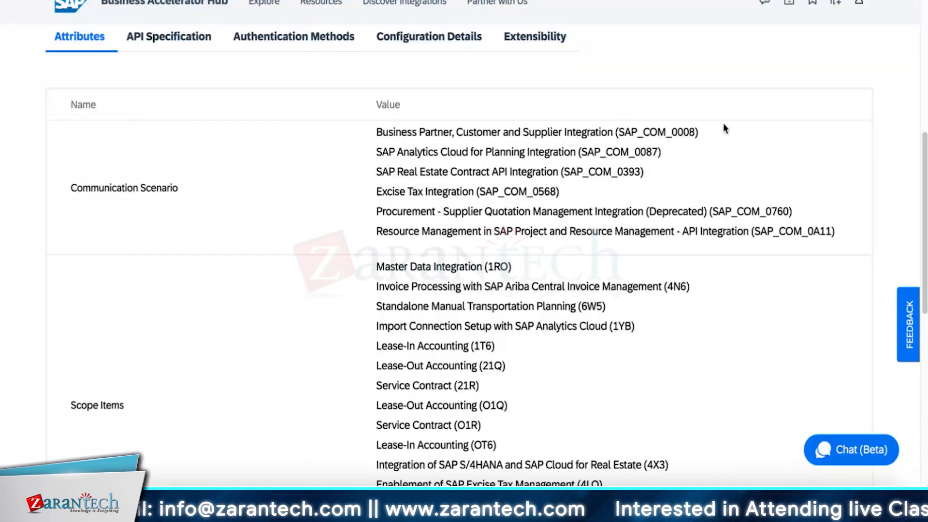
drag(619, 132, 699, 129)
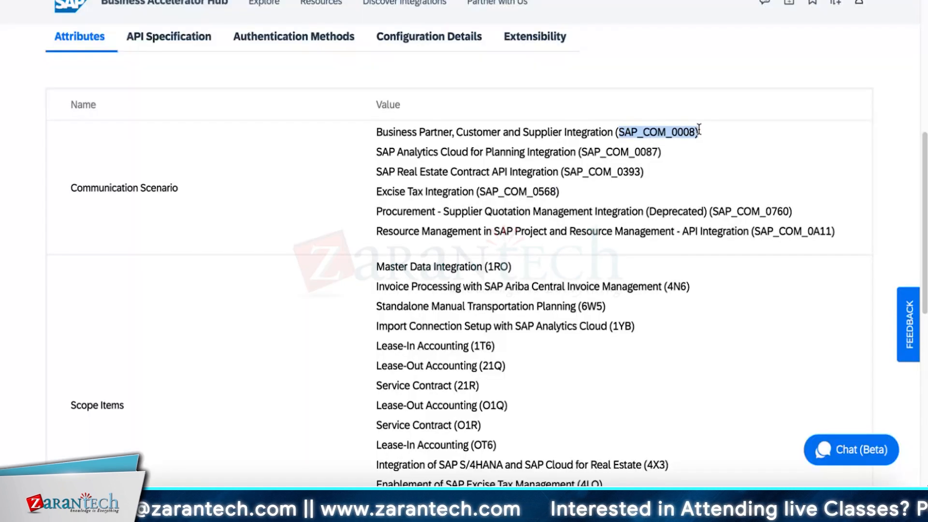
click(653, 149)
drag(619, 132, 696, 132)
key(ctrl+c)
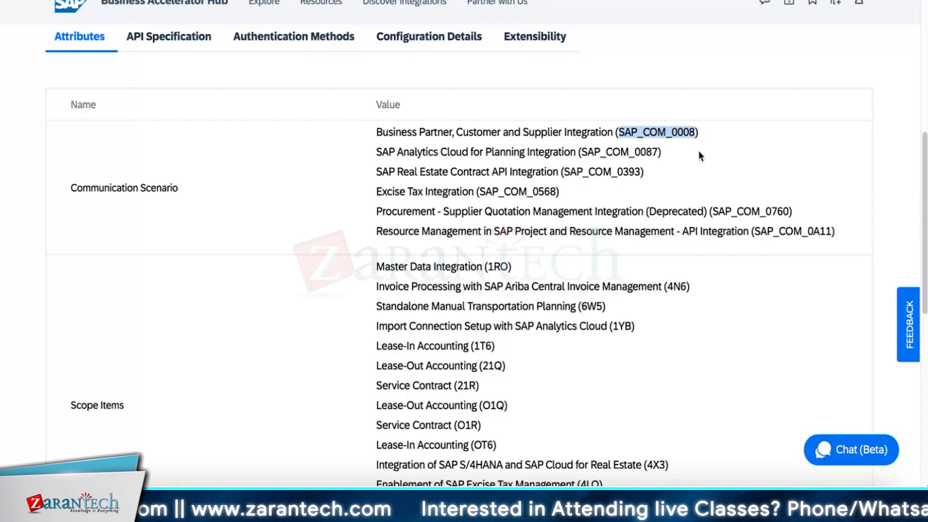
key(alt+Tab)
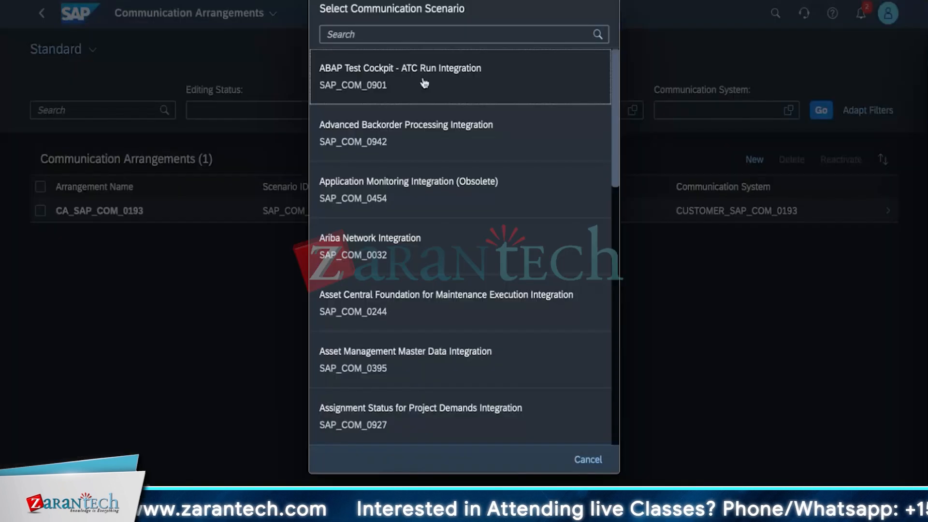
click(414, 38)
key(ctrl+v)
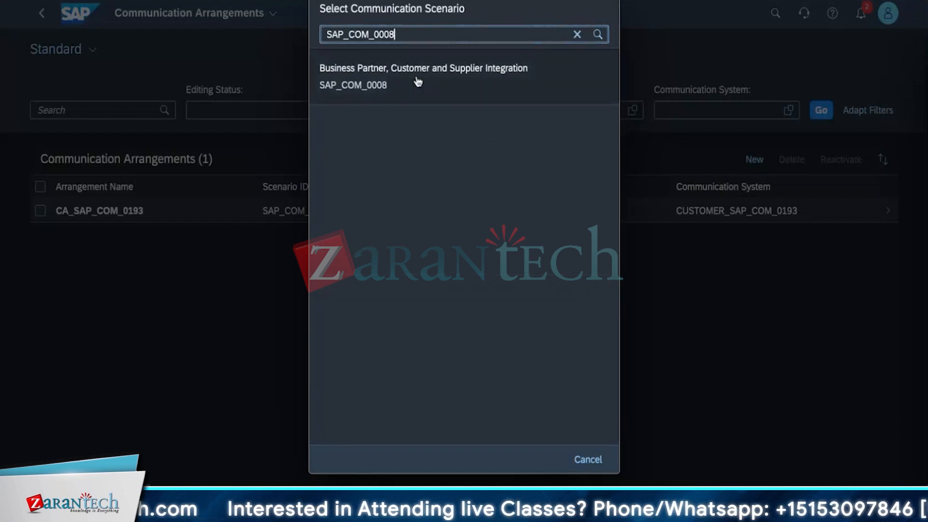
click(418, 82)
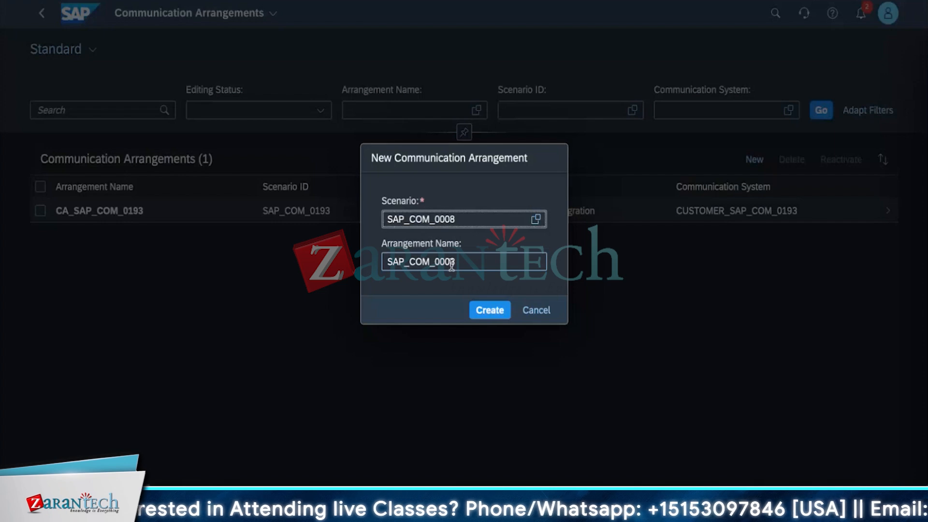
Create the arrangement under the name Straive manager and assign S4CLOUD001 as its communication system.
click(468, 262)
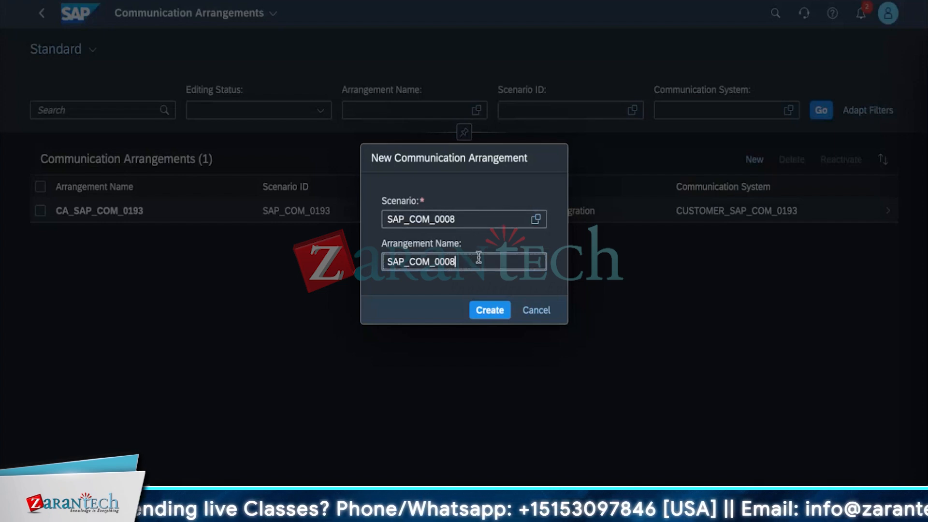
drag(477, 260, 362, 249)
key(BackSpace)
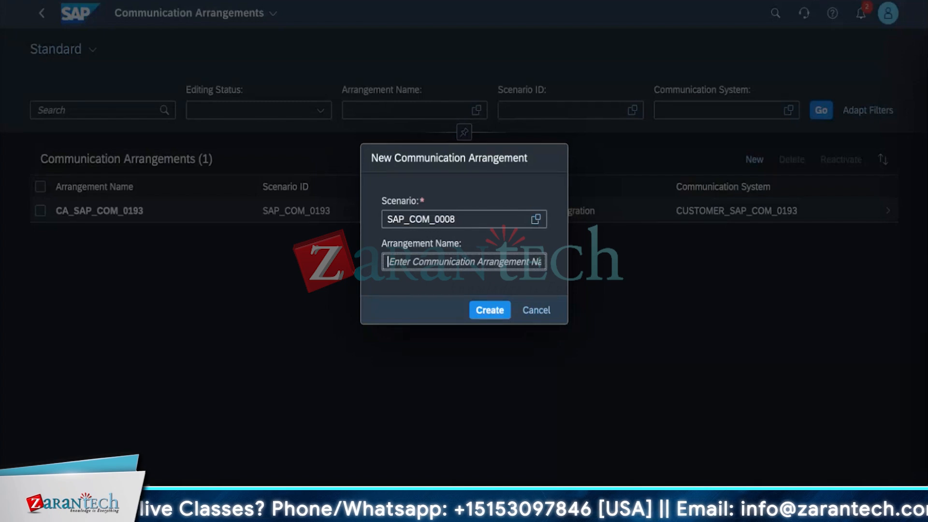
text(St)
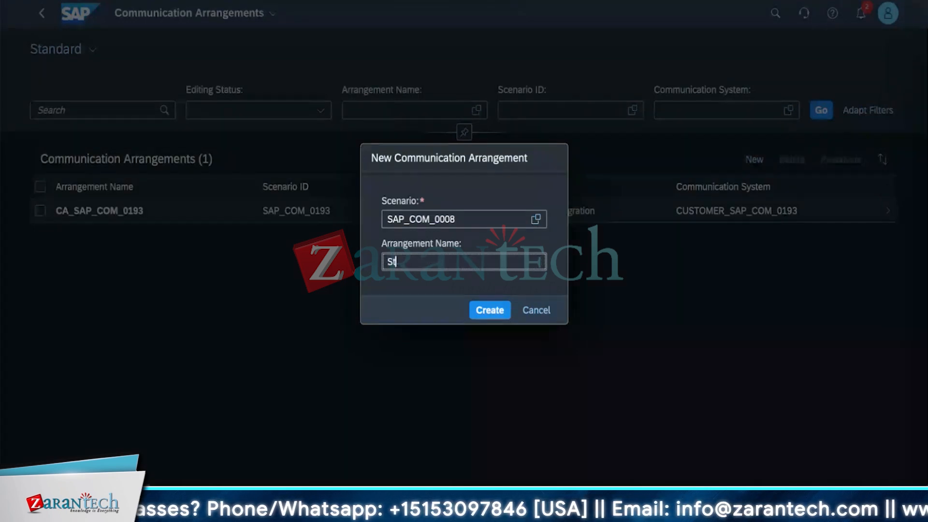
text(raive )
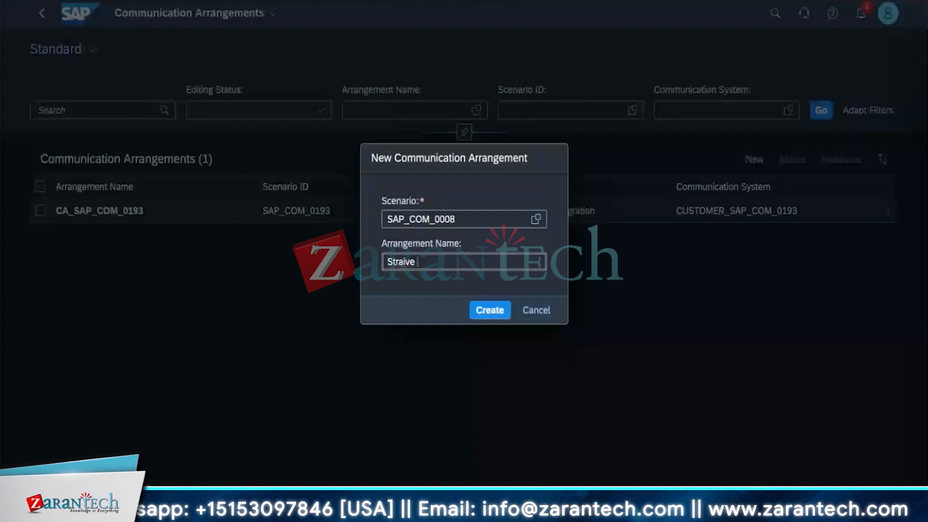
text(manager)
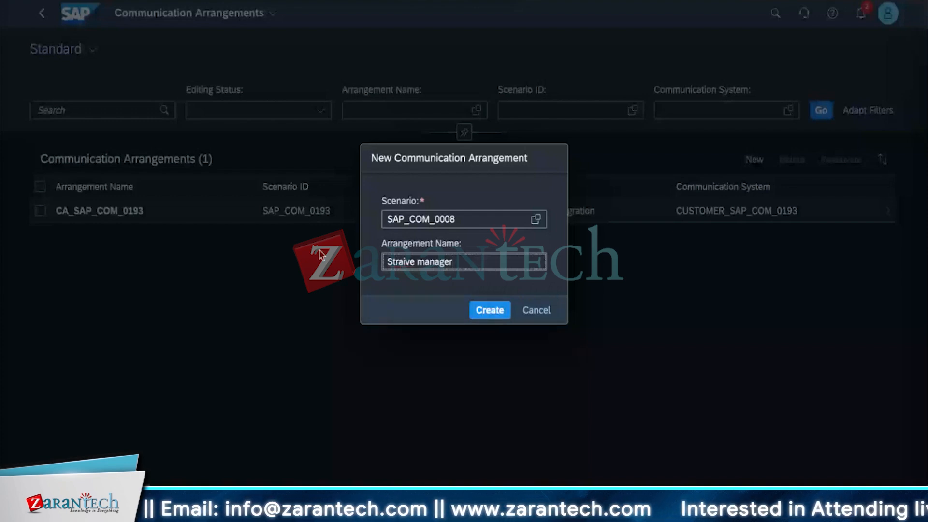
key(Return)
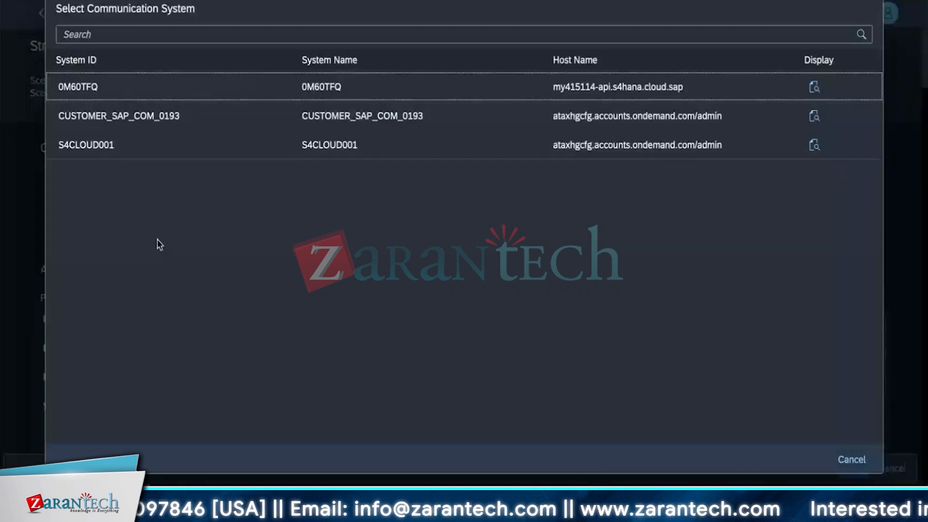
key(Escape)
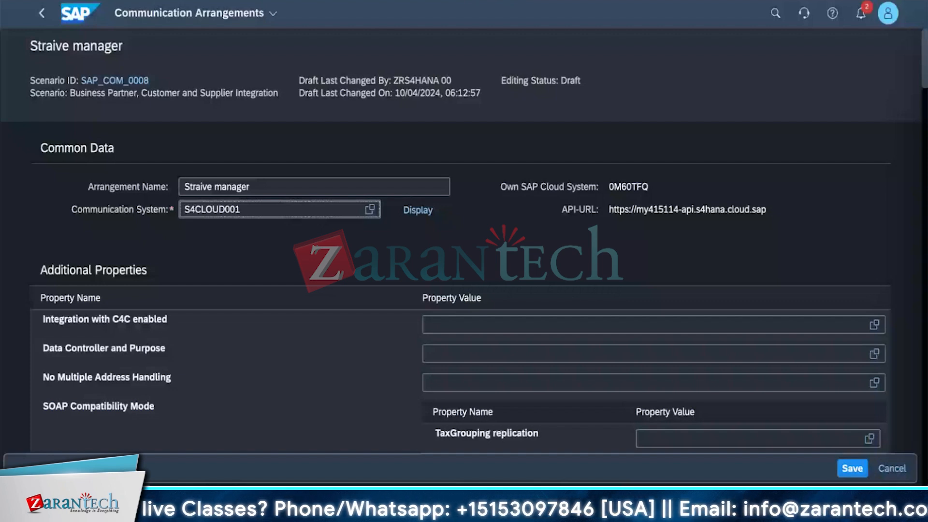
Review the arrangement's additional properties, inbound service URLs, outbound communication user and outbound service settings.
scroll(379, 290, down, 1)
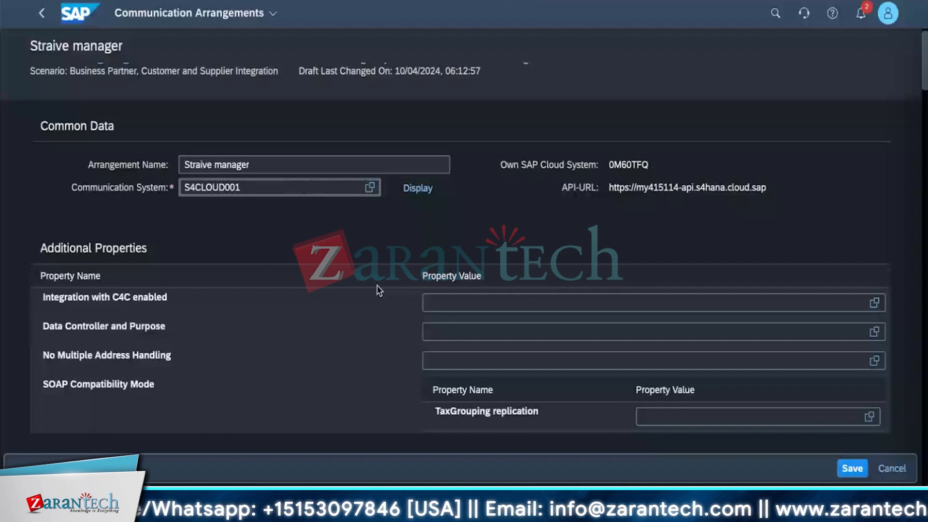
scroll(300, 237, down, 10)
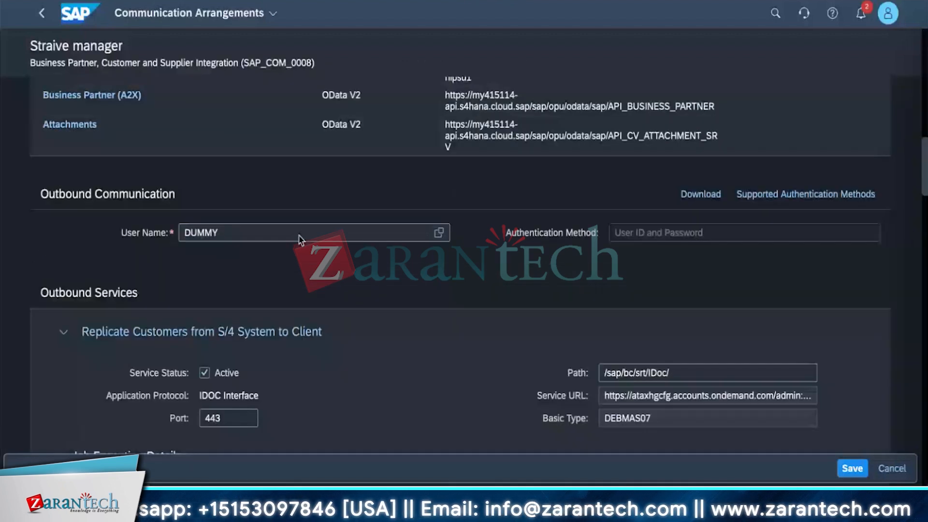
scroll(300, 238, down, 2)
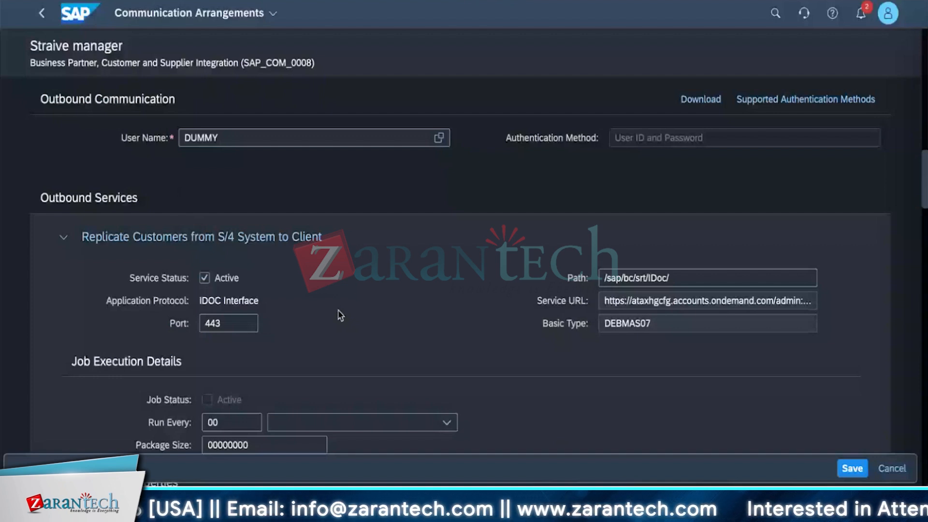
scroll(340, 316, down, 10)
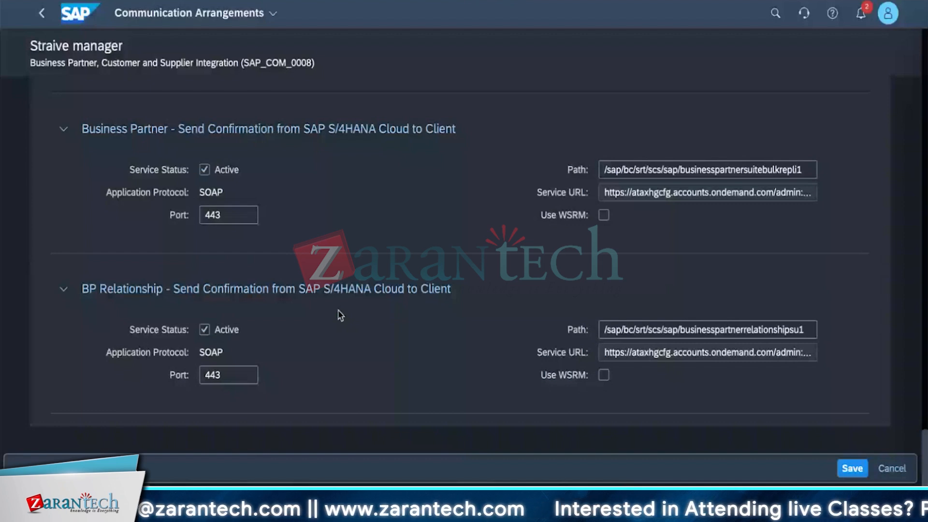
scroll(339, 305, up, 5)
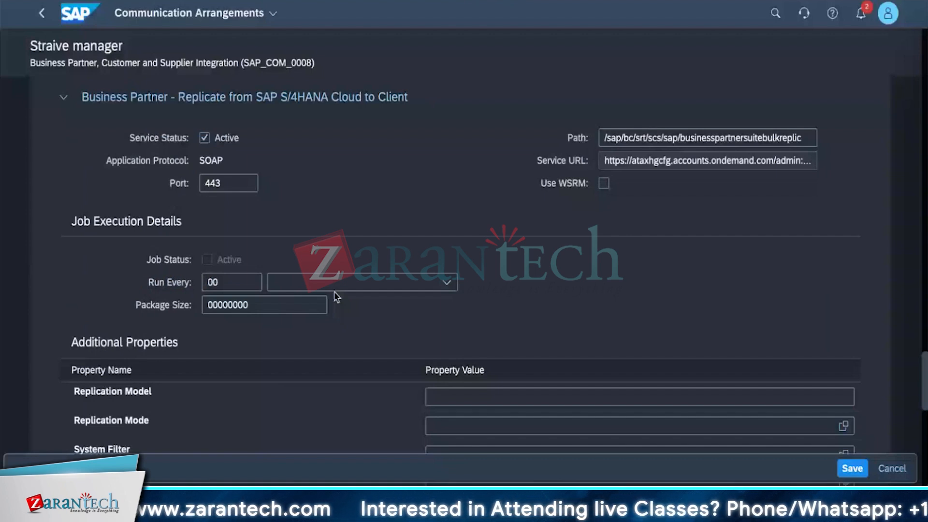
scroll(334, 309, down, 7)
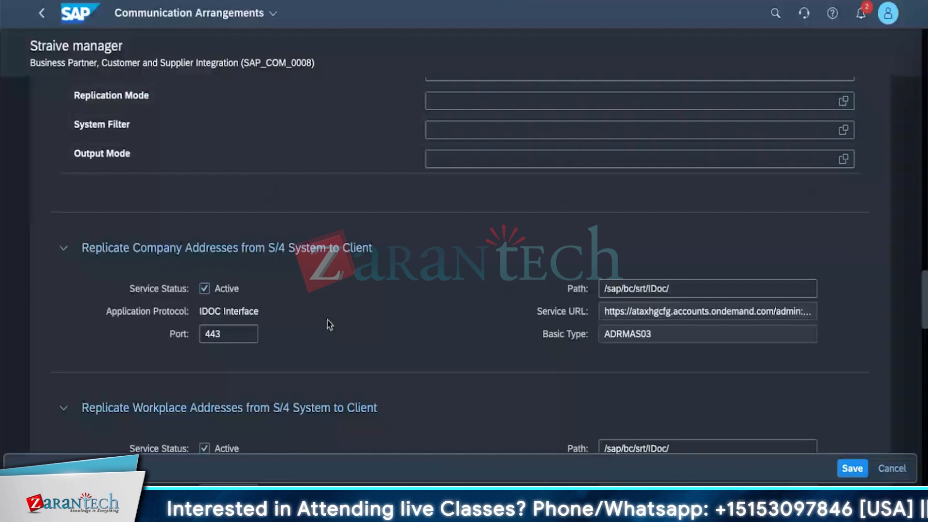
scroll(327, 320, up, 10)
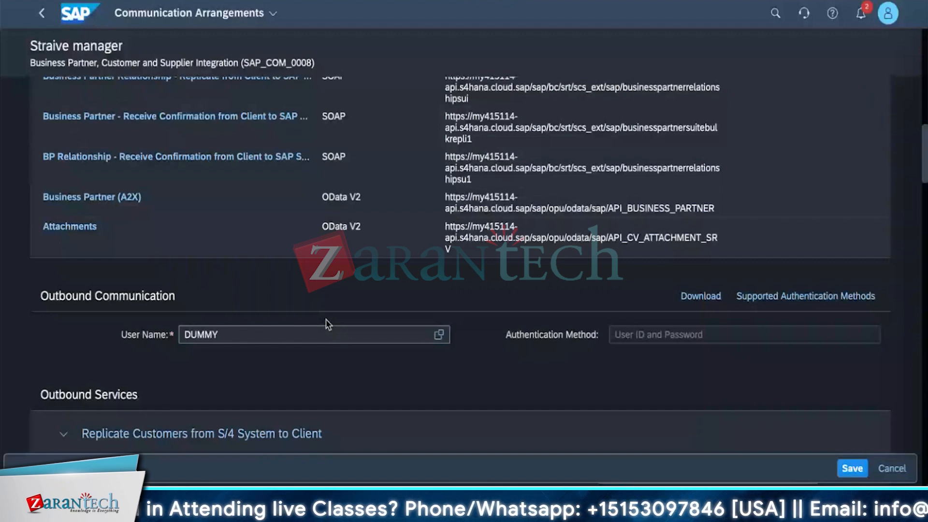
scroll(327, 323, down, 5)
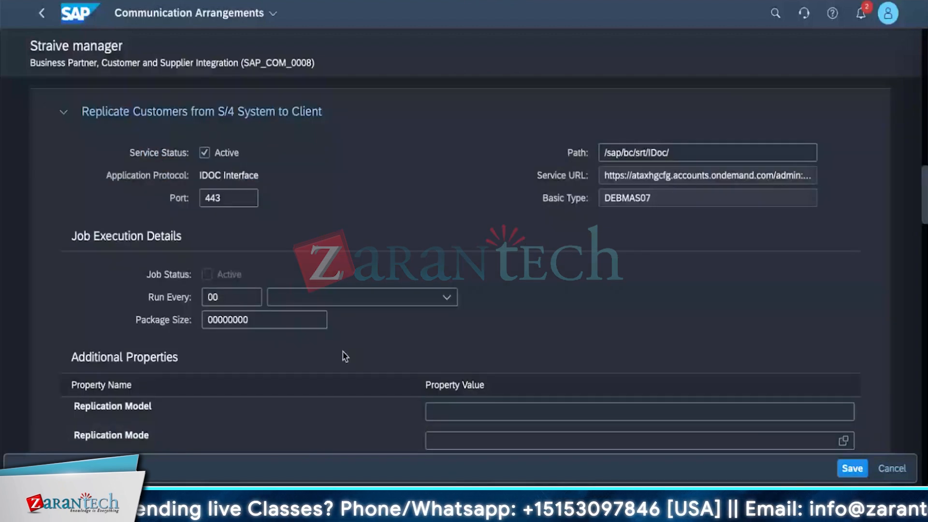
scroll(346, 356, up, 2)
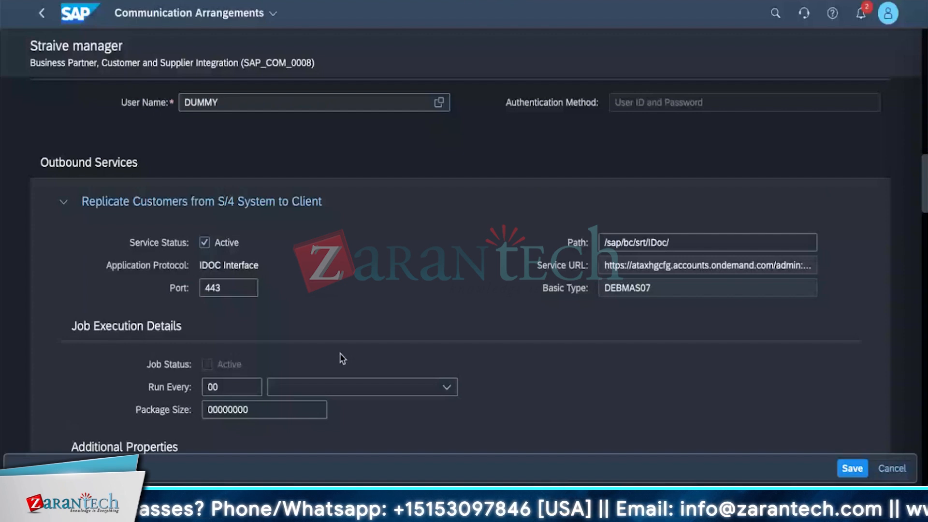
Deactivate the outbound services Replicate Customers and Replicate Suppliers from S/4 System to Client in the arrangement.
scroll(343, 353, up, 2)
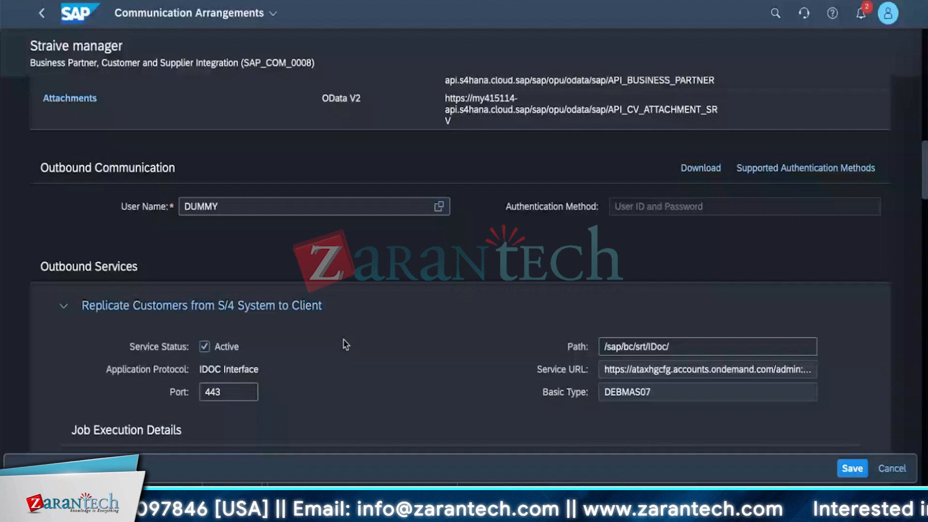
scroll(345, 344, up, 3)
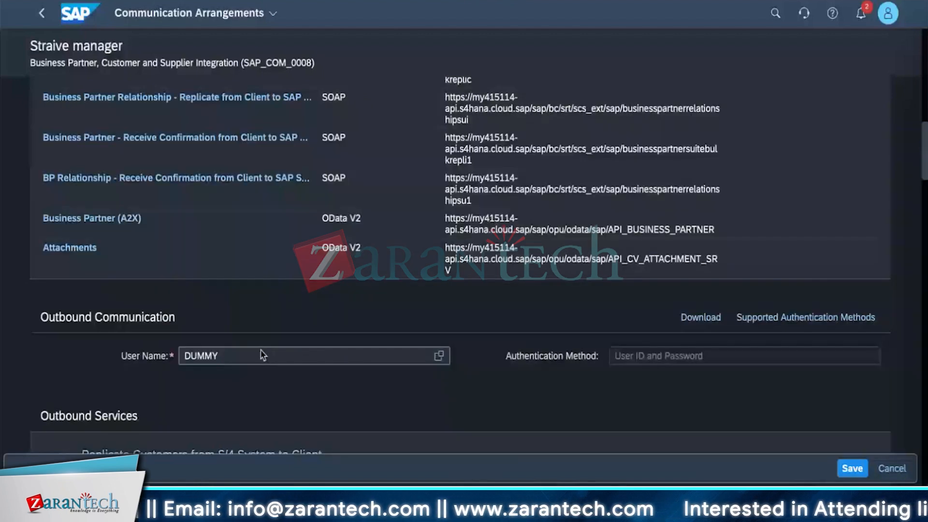
click(262, 355)
scroll(255, 389, down, 4)
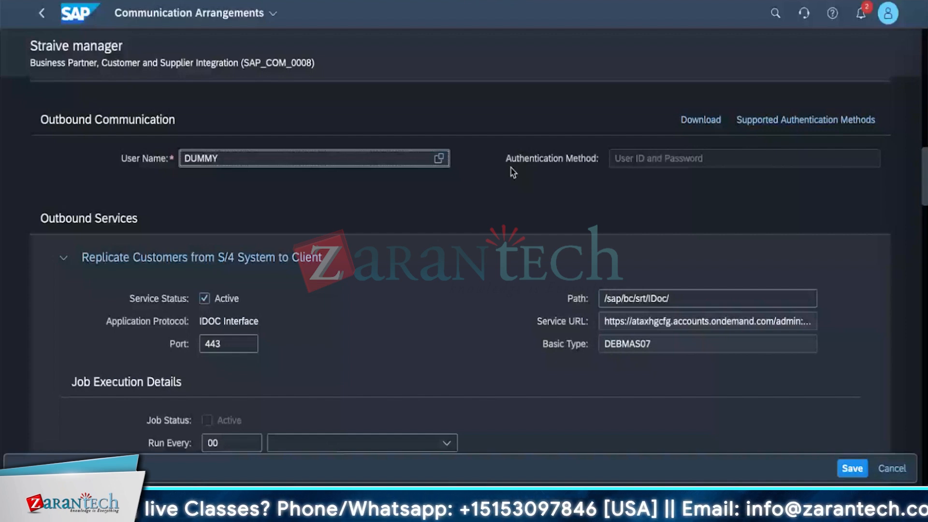
click(367, 297)
scroll(367, 290, down, 1)
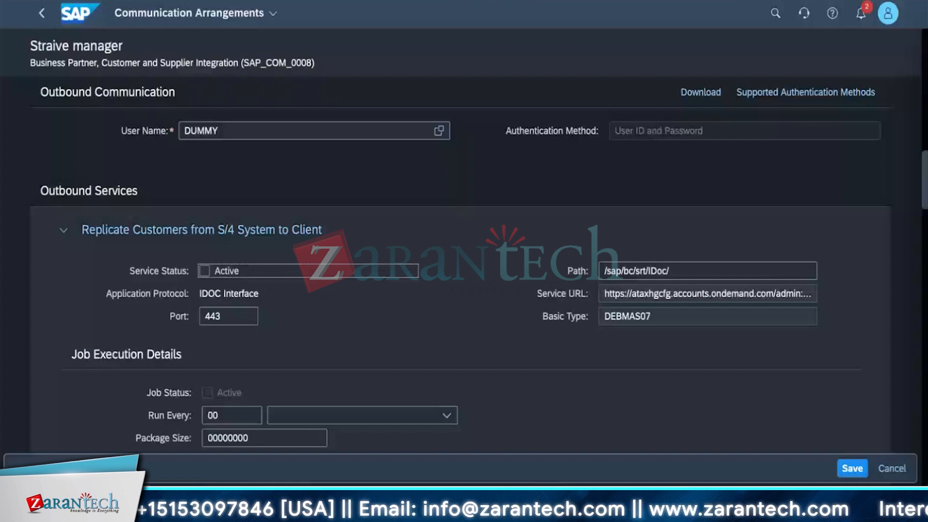
scroll(212, 297, down, 8)
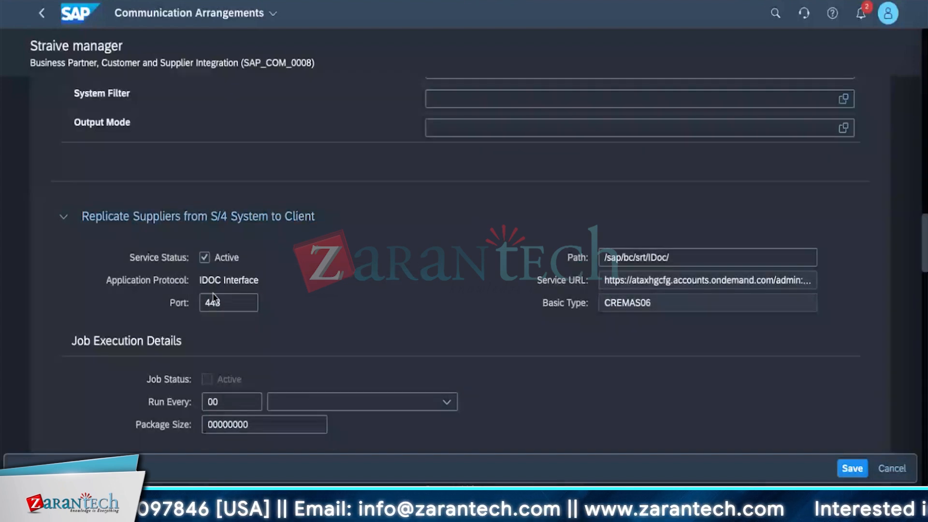
click(204, 257)
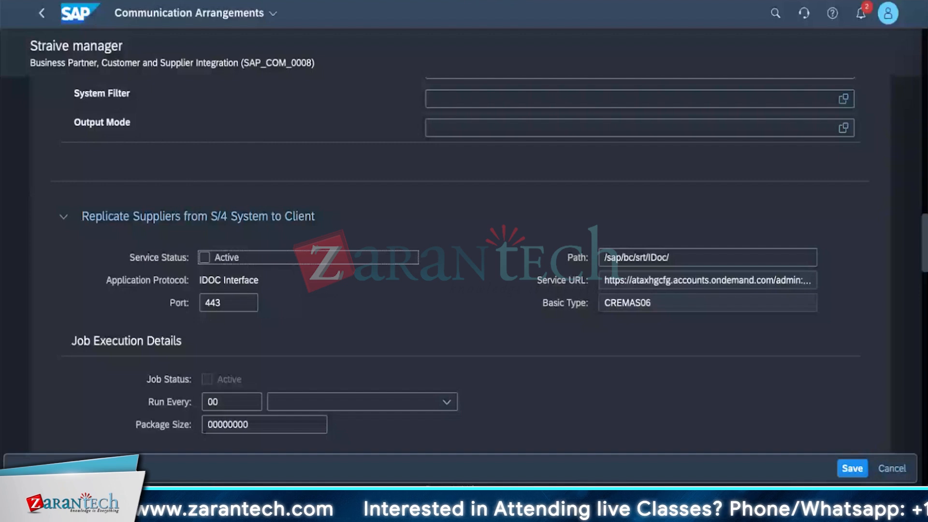
Deactivate the company, workplace and personal address replication and the Business Partner - Replicate outbound services, and save the arrangement.
scroll(608, 300, down, 3)
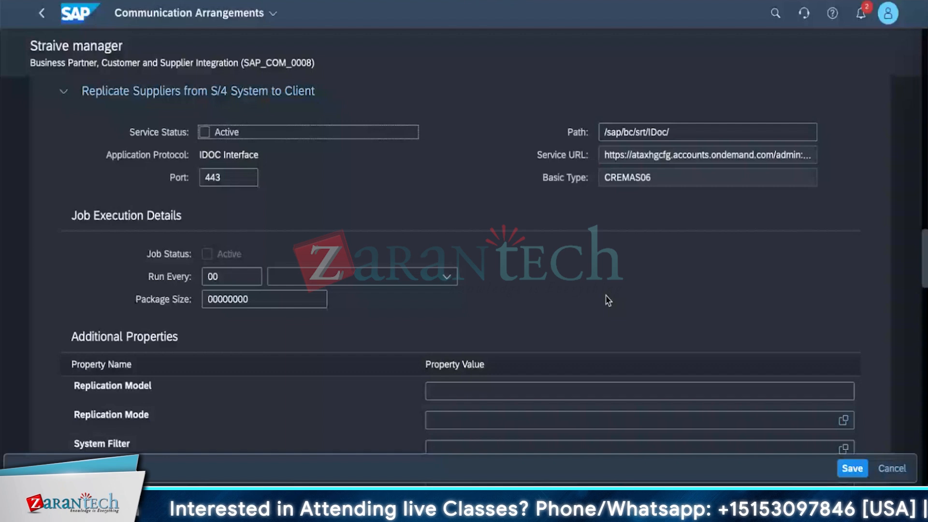
scroll(608, 300, down, 10)
click(204, 363)
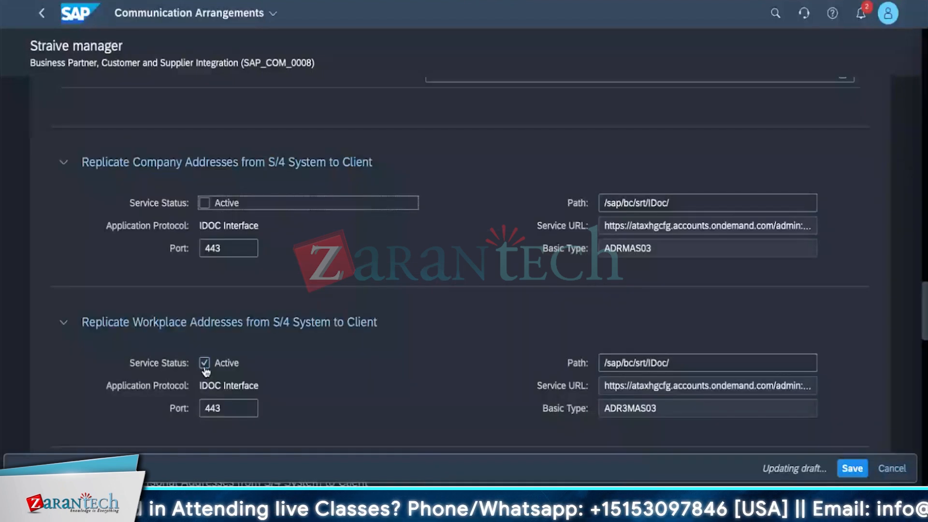
scroll(232, 380, down, 8)
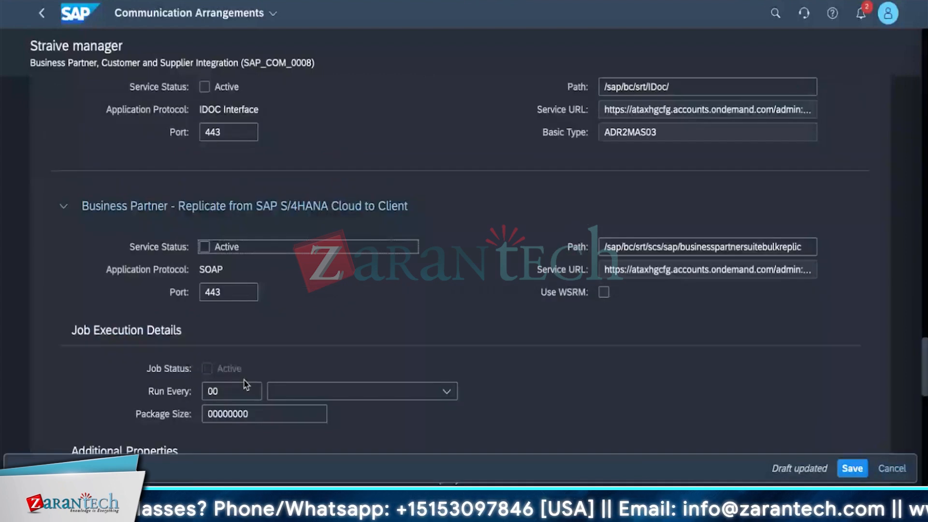
scroll(342, 258, down, 2)
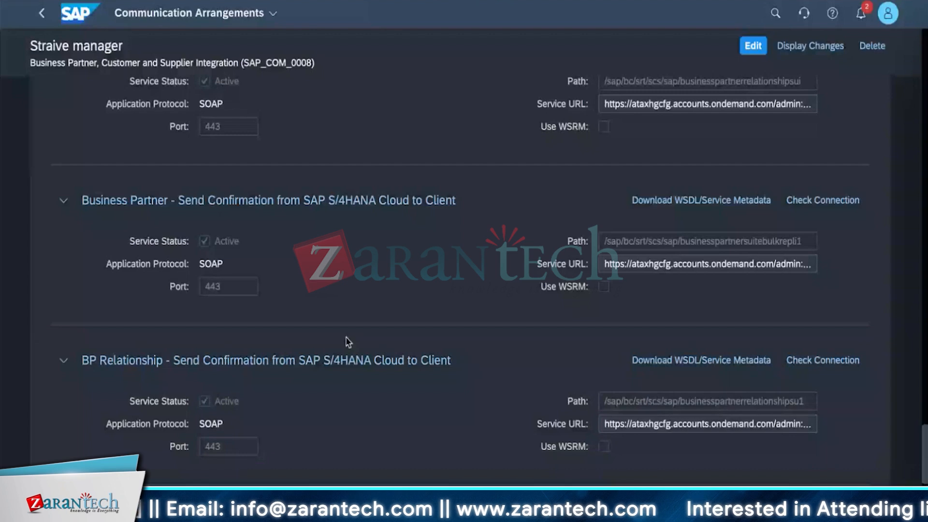
Review the saved arrangement's outbound service statuses and the inbound services with their protocols and service URLs.
scroll(346, 347, up, 4)
scroll(346, 347, up, 4)
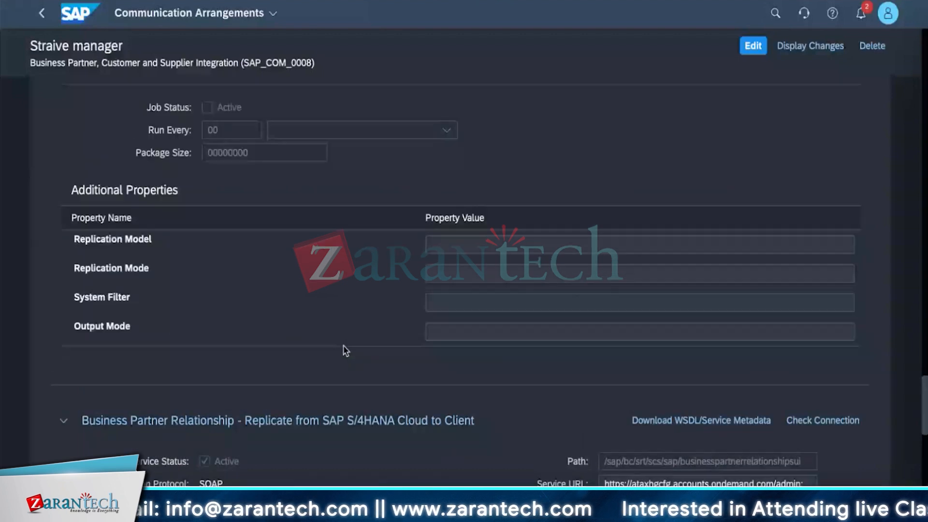
scroll(344, 346, up, 10)
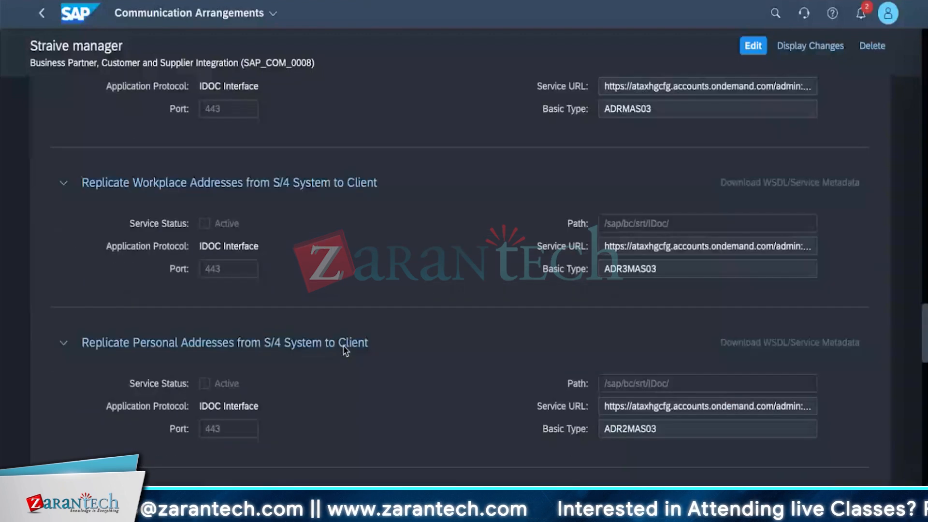
scroll(344, 349, up, 4)
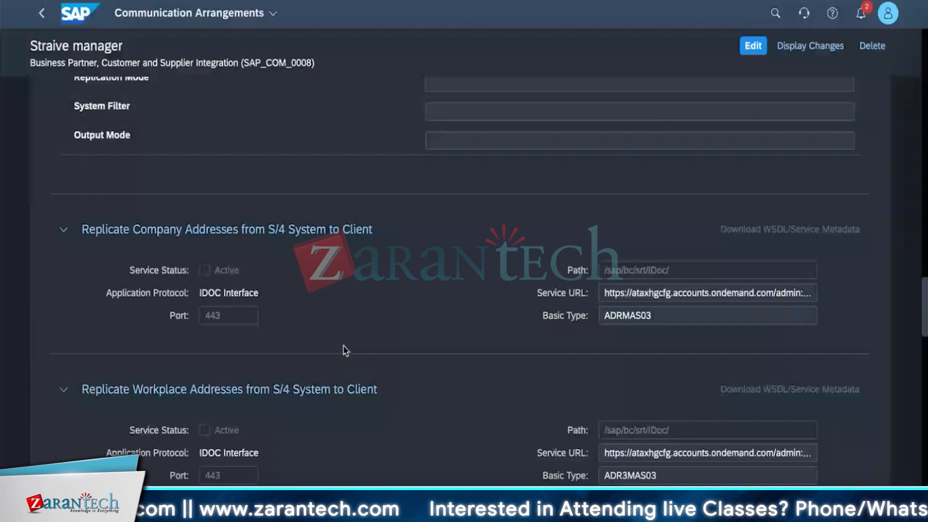
scroll(344, 348, up, 10)
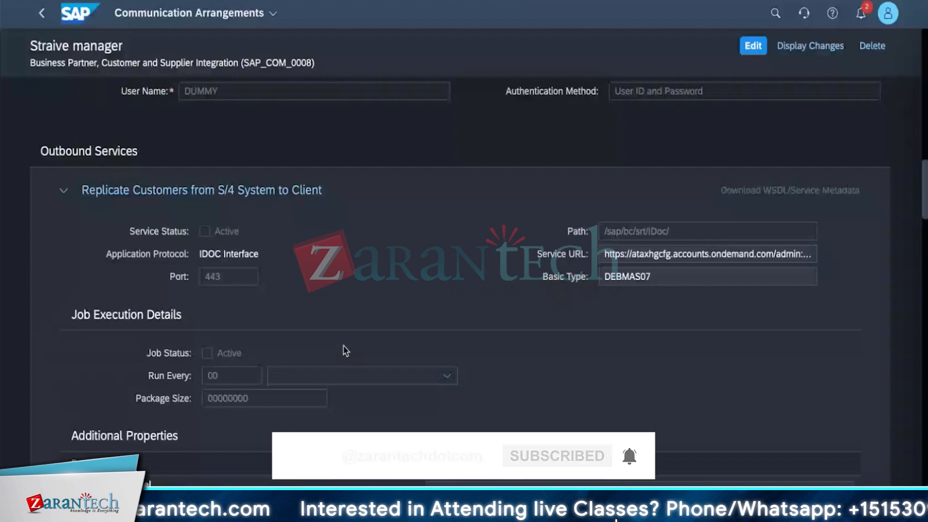
scroll(483, 349, up, 10)
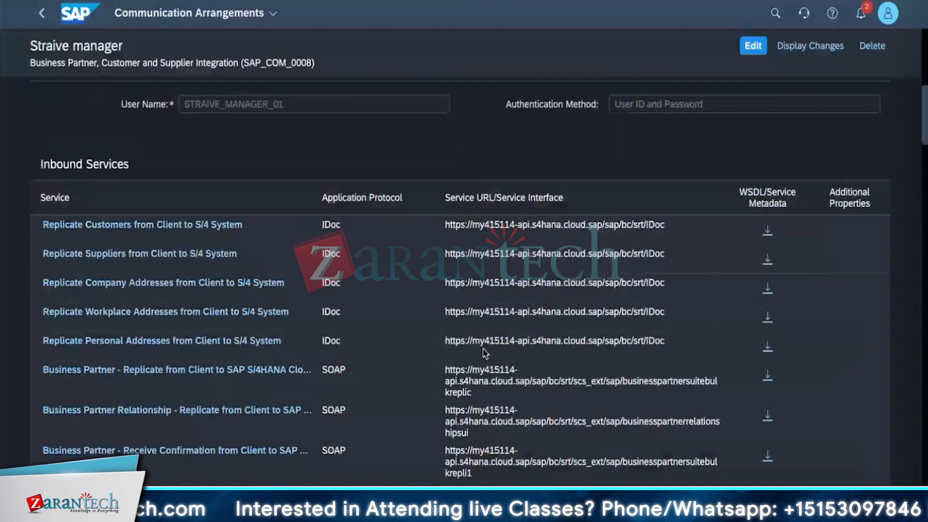
scroll(485, 353, down, 2)
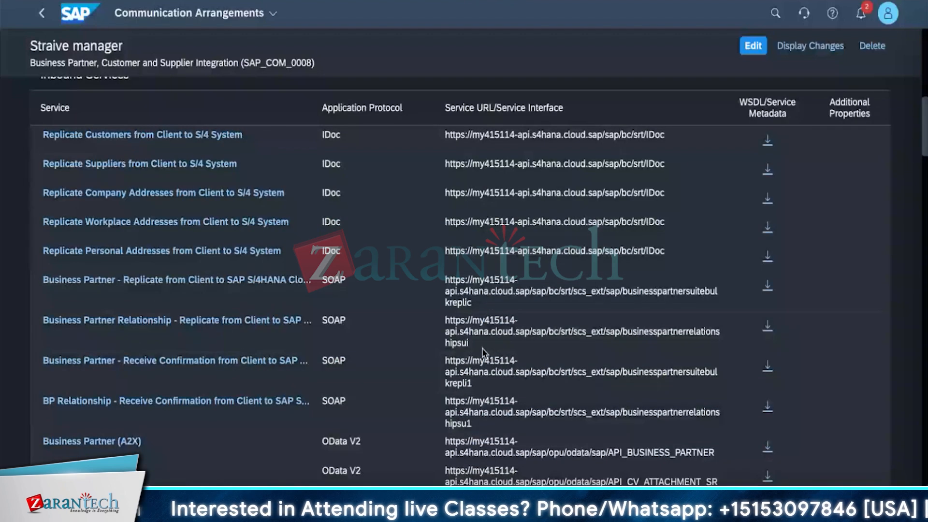
scroll(483, 351, down, 1)
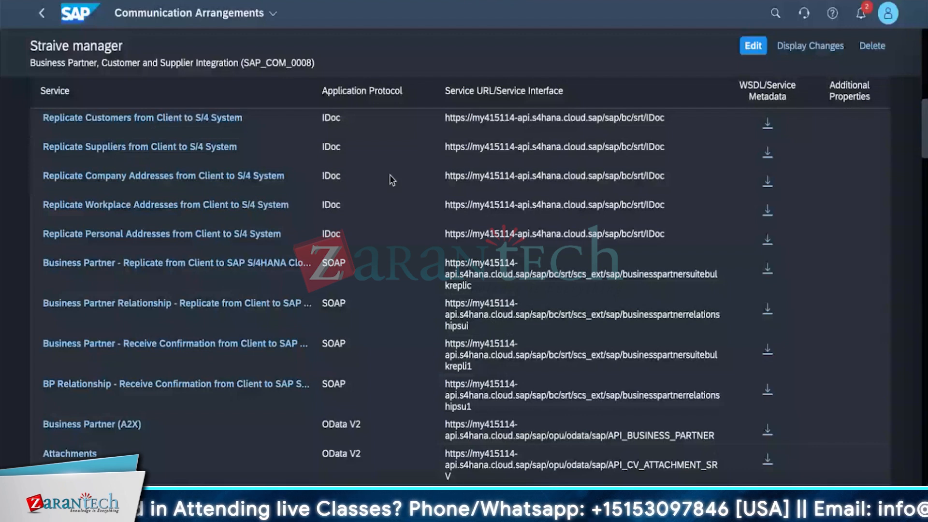
scroll(126, 419, down, 1)
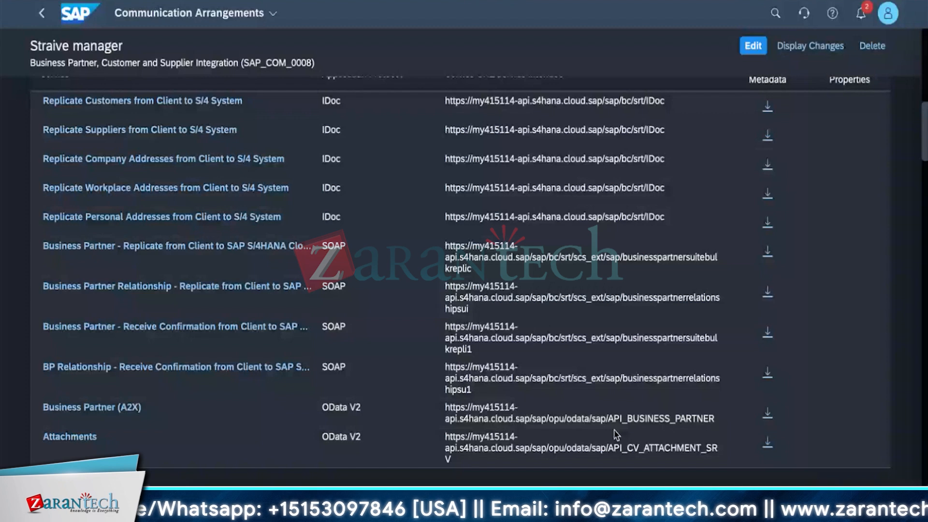
Copy the service URL of the inbound service Business Partner (A2X) and open it in a new browser tab.
drag(721, 418, 47, 411)
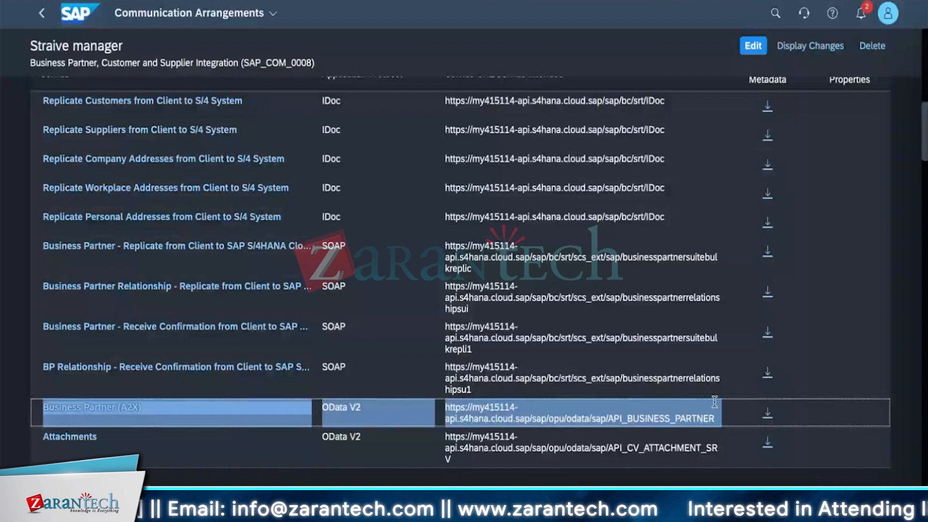
key(alt+Tab)
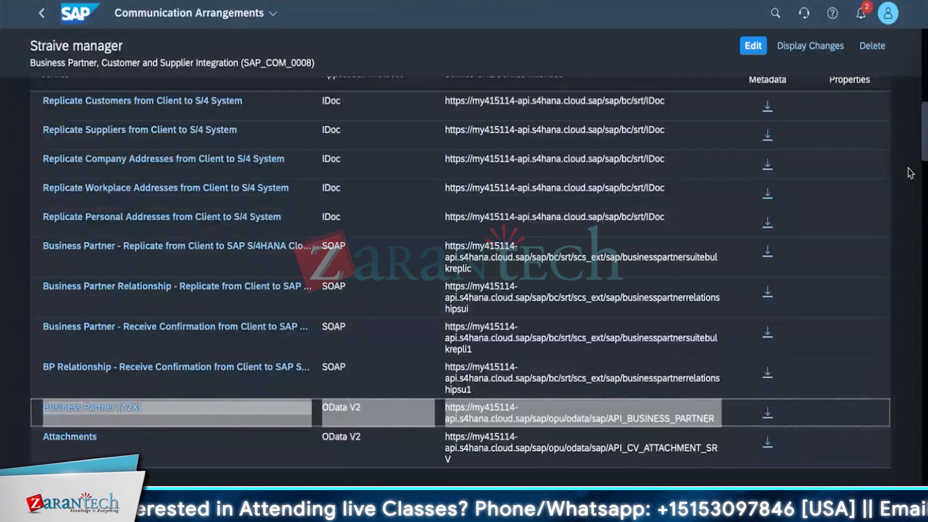
click(716, 422)
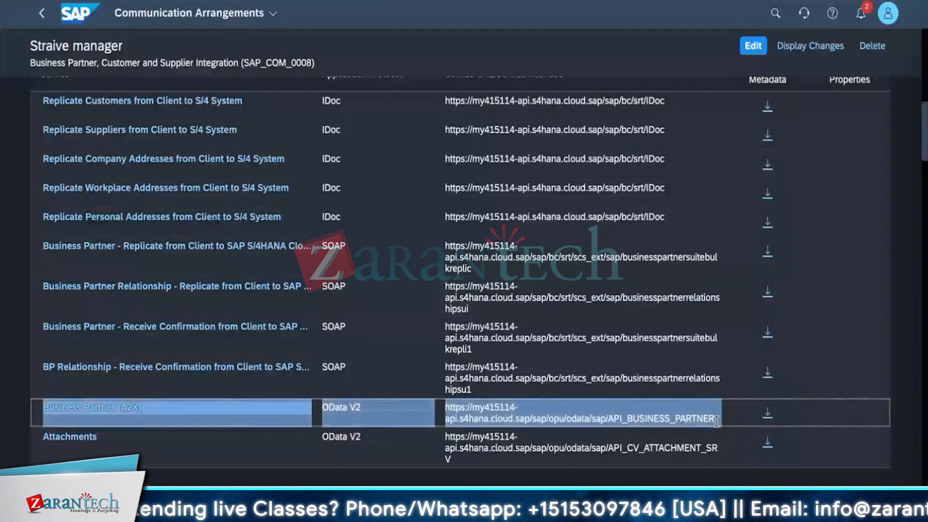
drag(717, 421, 447, 409)
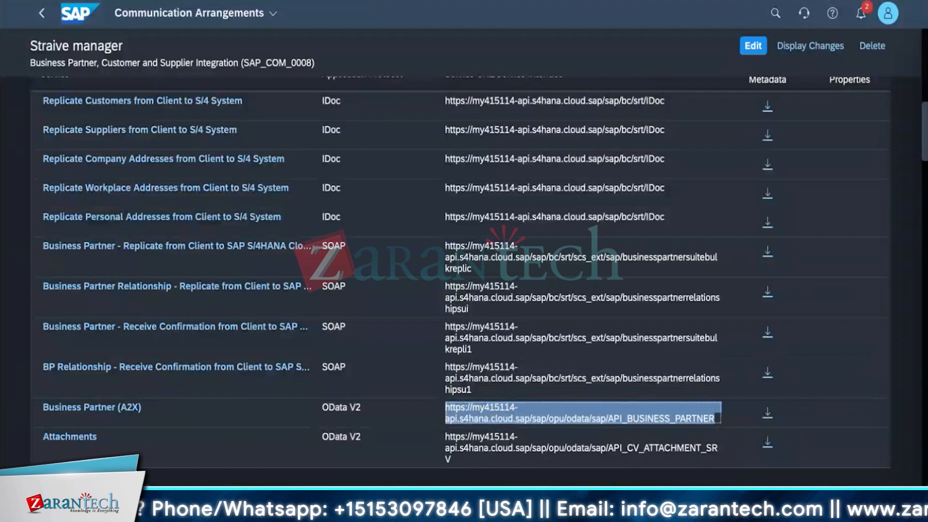
key(ctrl+Tab)
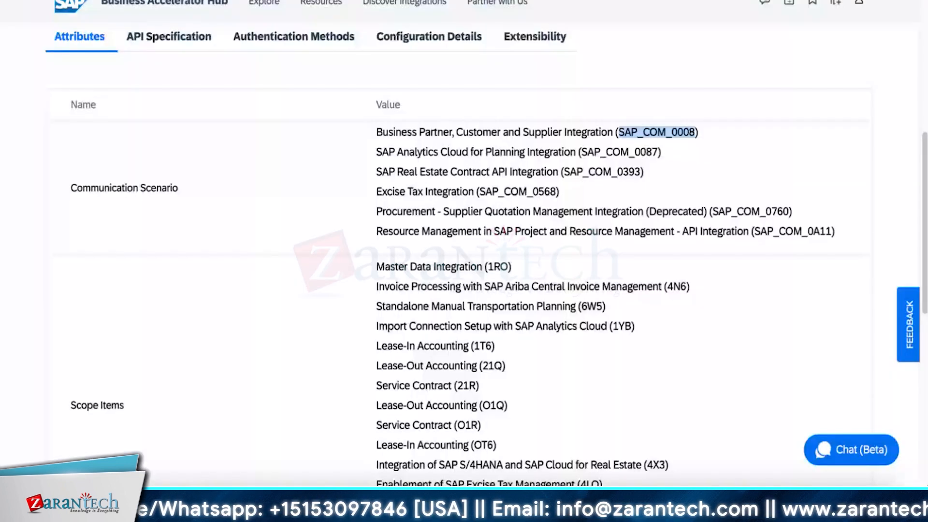
key(super+t)
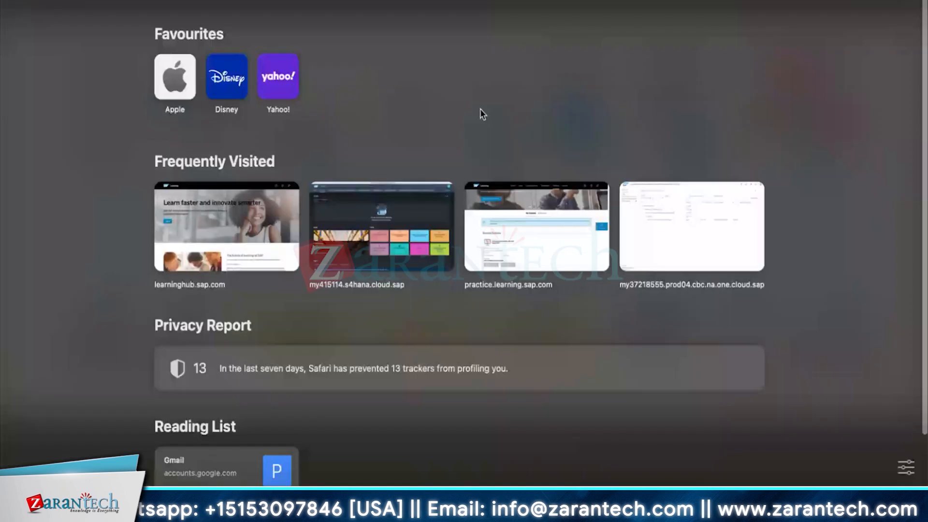
key(super+v)
key(Return)
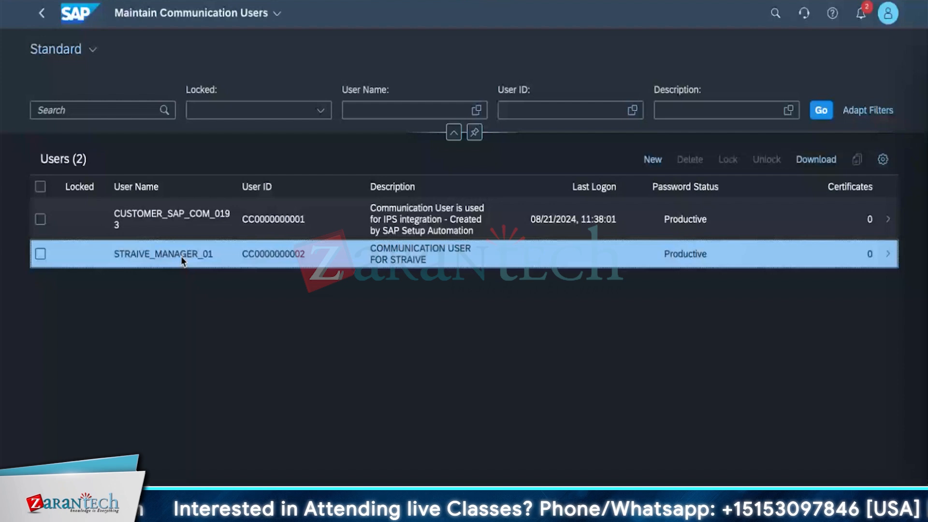
Open the communication user STRAIVE_MANAGER_01 and try to save a manually entered password for it.
click(181, 256)
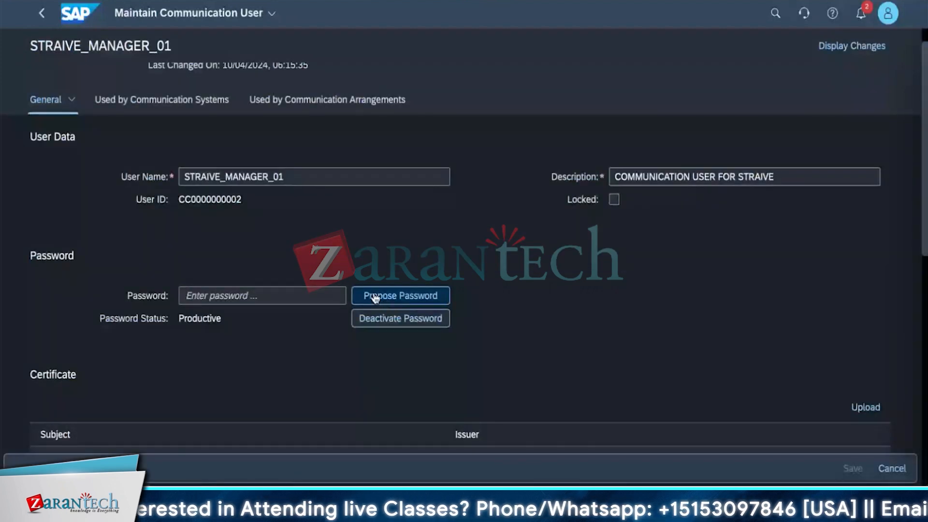
click(269, 295)
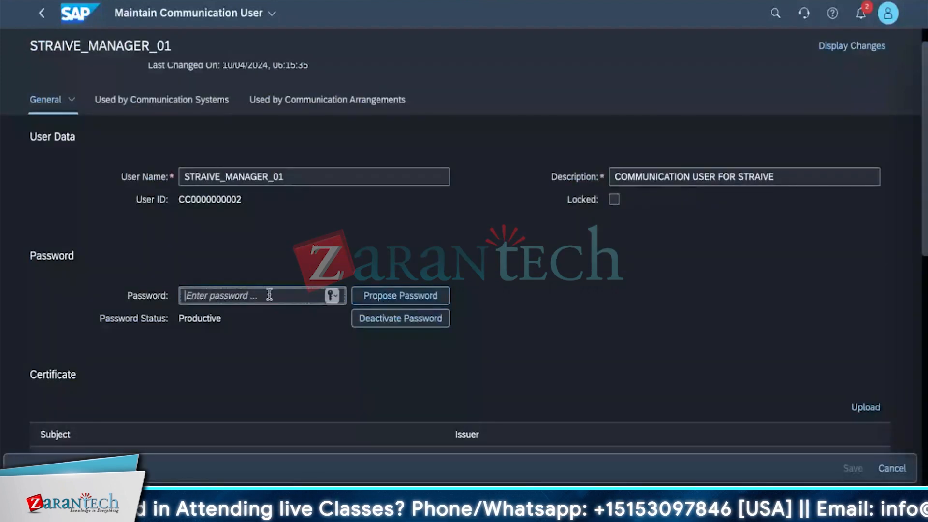
text(*)
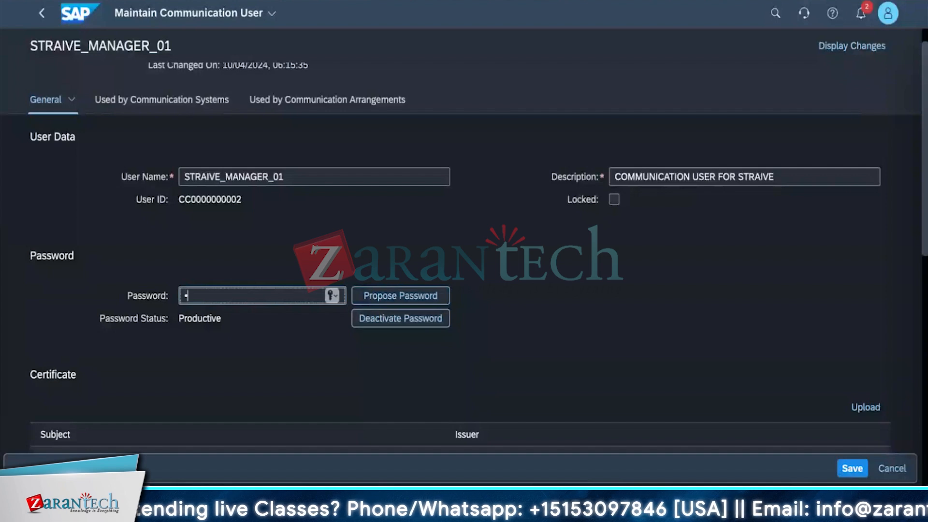
text(********)
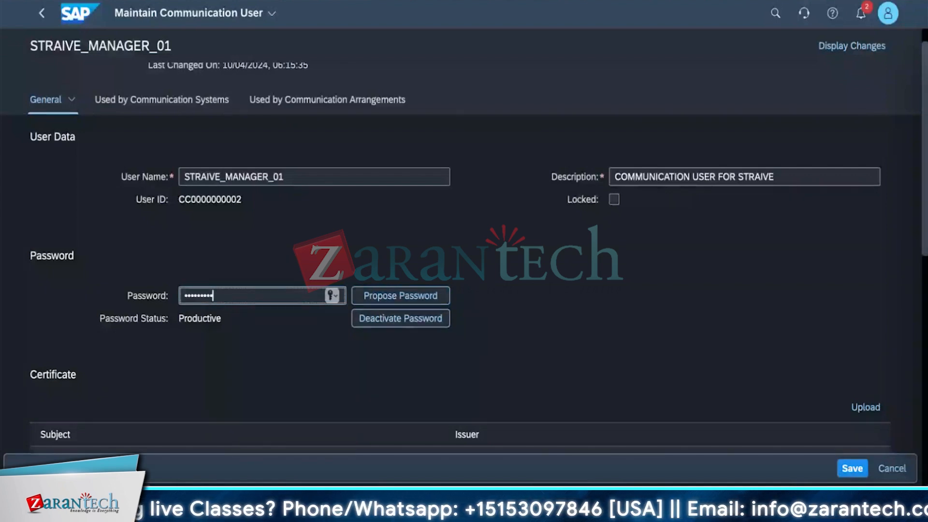
text(**)
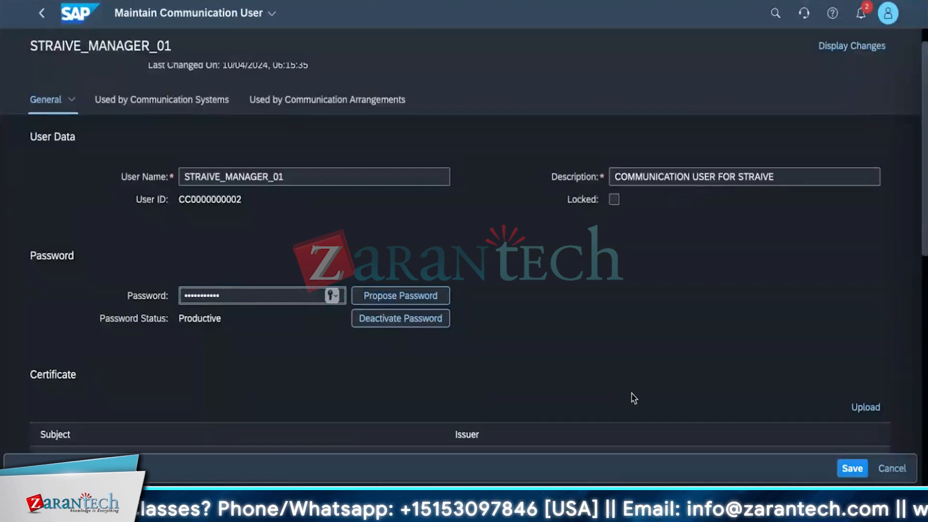
click(852, 469)
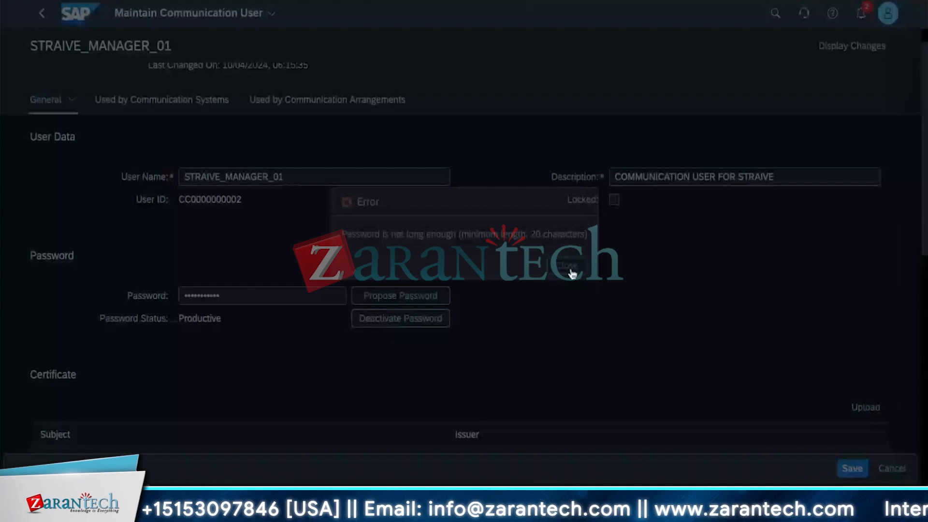
click(572, 274)
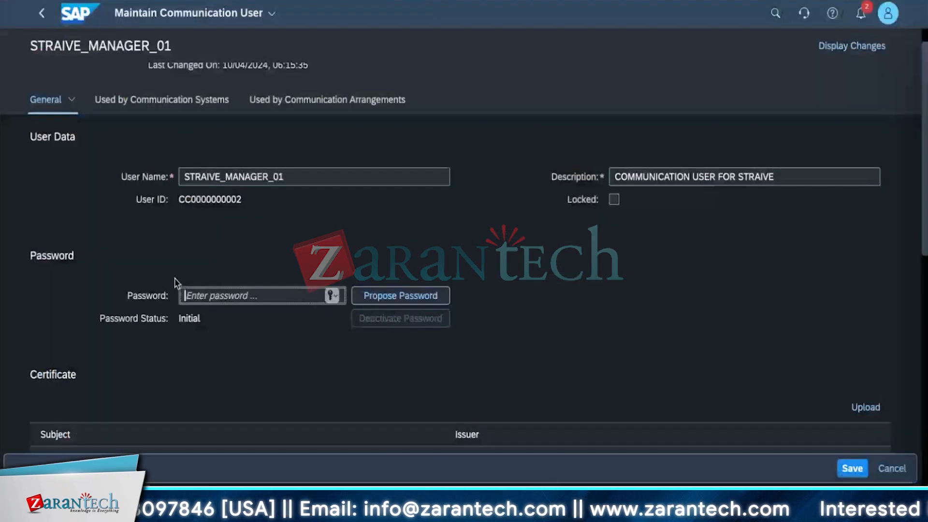
Generate a proposed password for STRAIVE_MANAGER_01, select it for copying, and save the communication user.
click(401, 295)
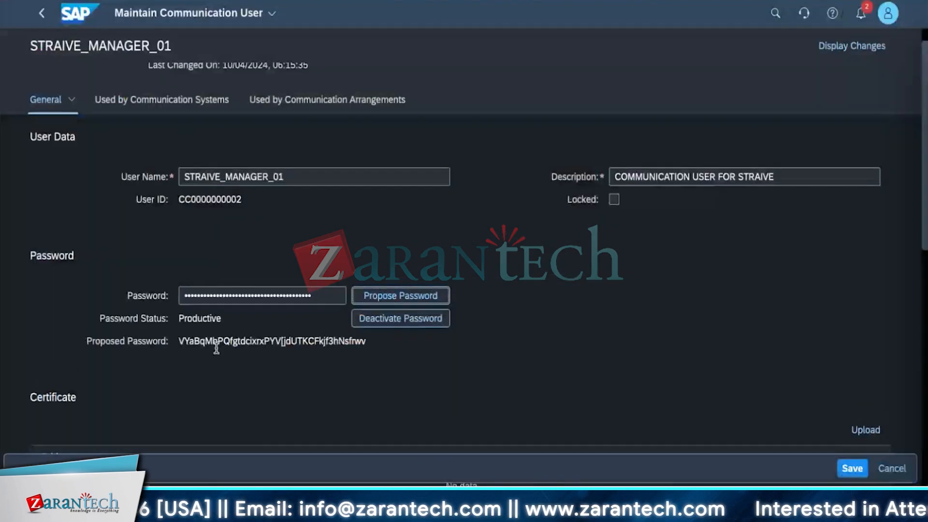
drag(180, 341, 364, 340)
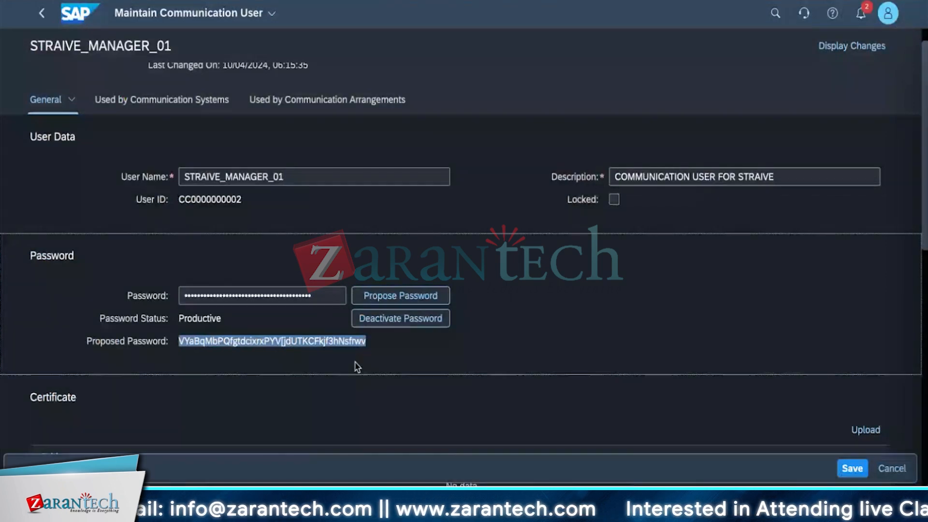
click(852, 468)
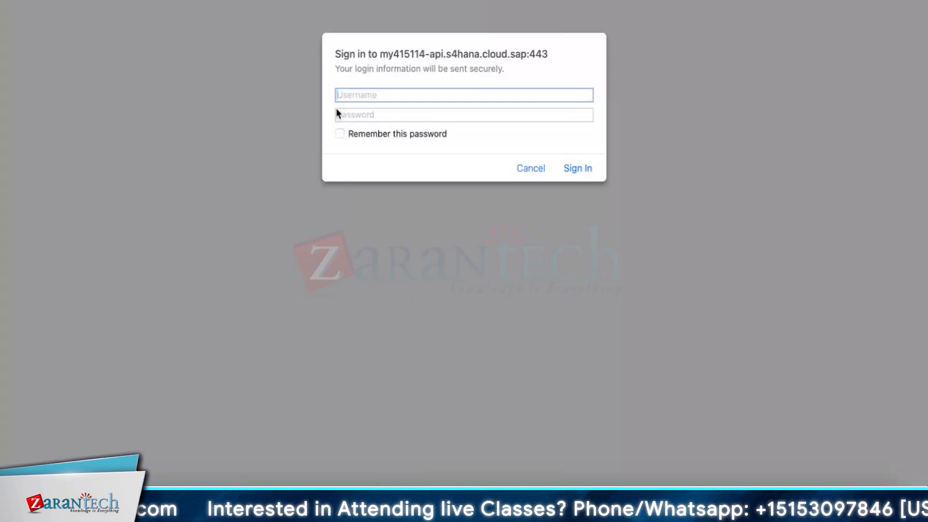
Sign in to the Business Partner API with the proposed password and the user name STRAIVE_MANAGER_01 copied from the communication user.
click(338, 114)
key(super+v)
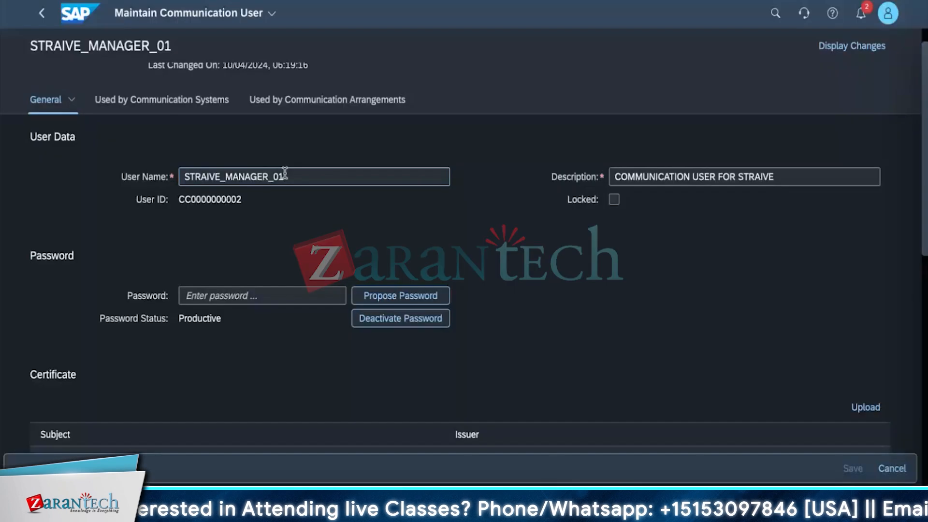
double_click(285, 175)
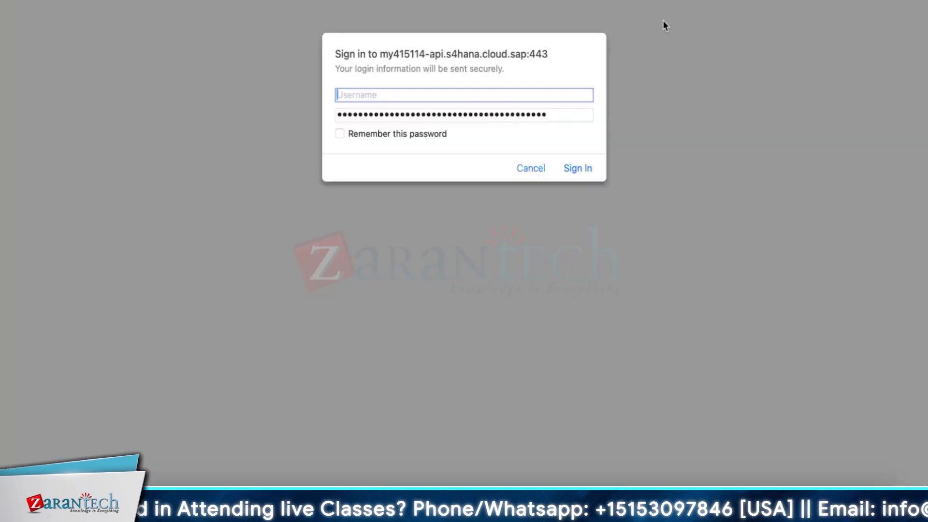
key(super+v)
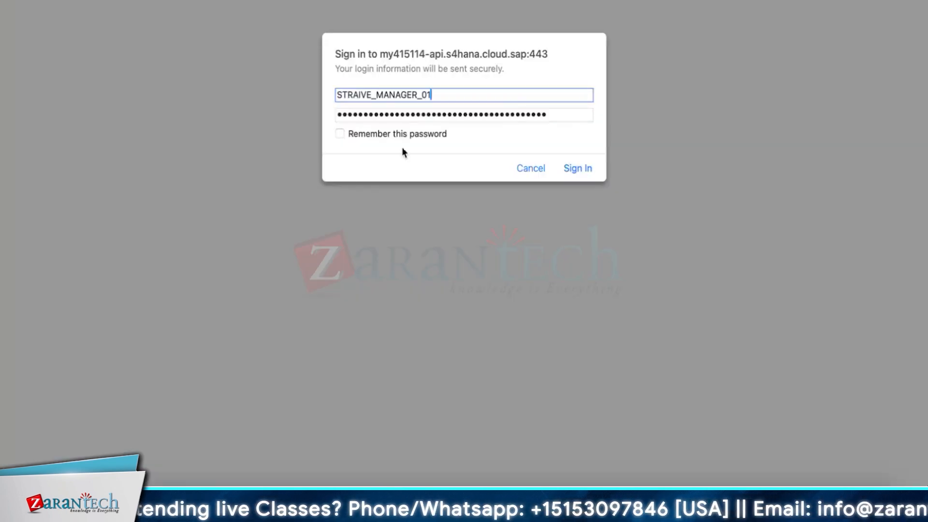
click(564, 171)
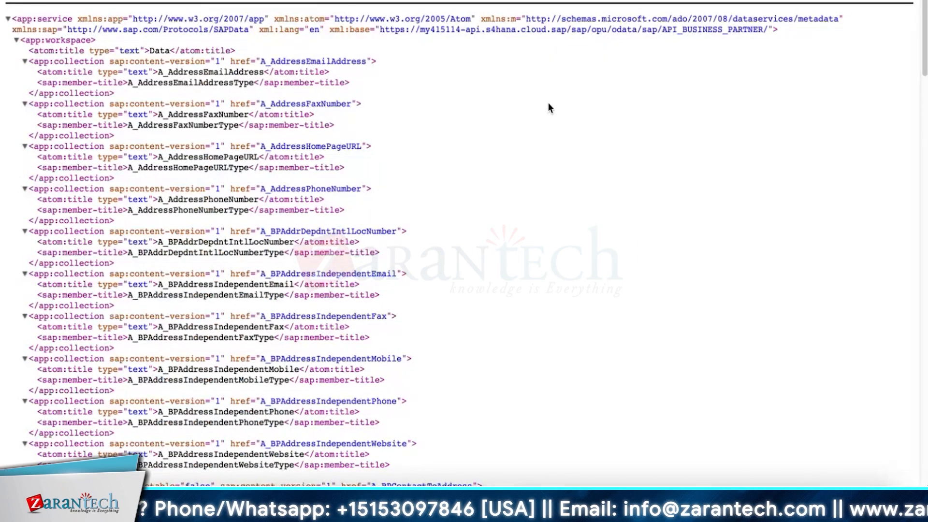
Examine the collections in the API_BUSINESS_PARTNER service document, including the business partner, customer and supplier entities.
scroll(549, 104, down, 10)
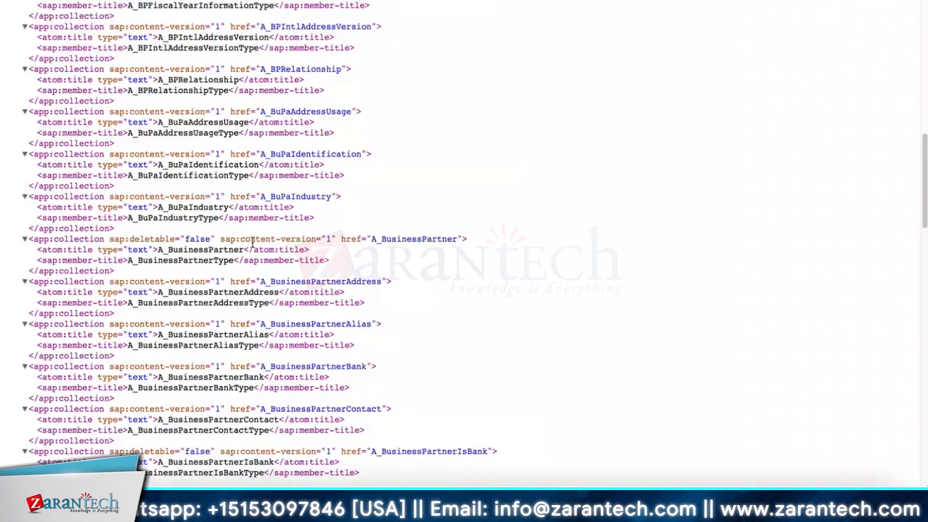
scroll(252, 243, down, 15)
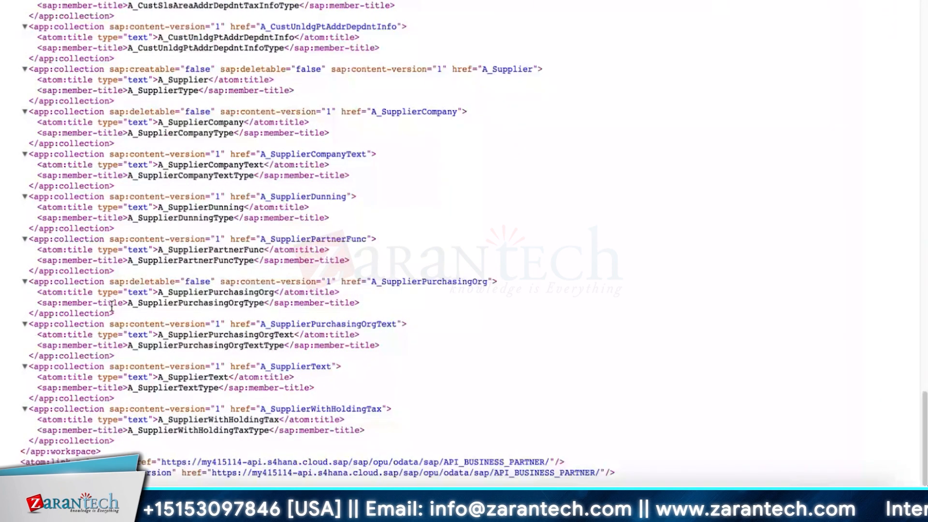
scroll(111, 305, up, 3)
scroll(115, 304, up, 12)
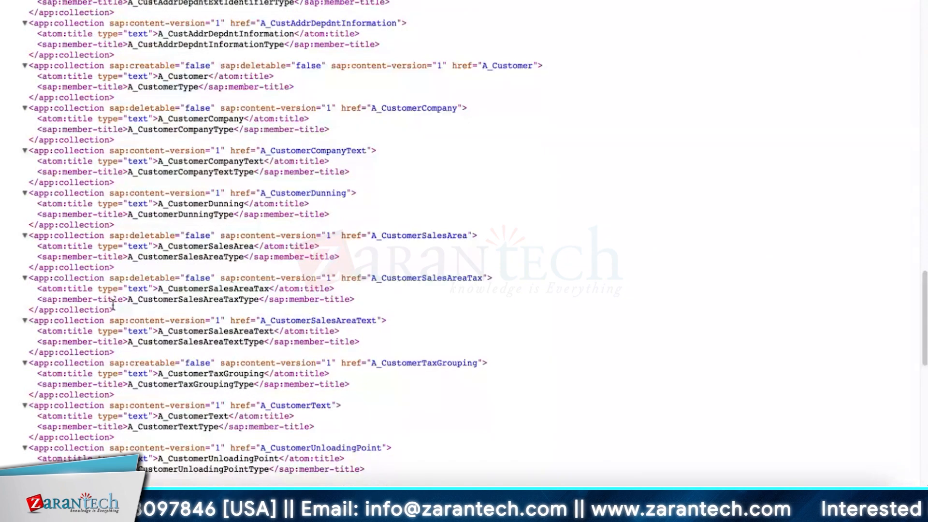
scroll(113, 304, up, 3)
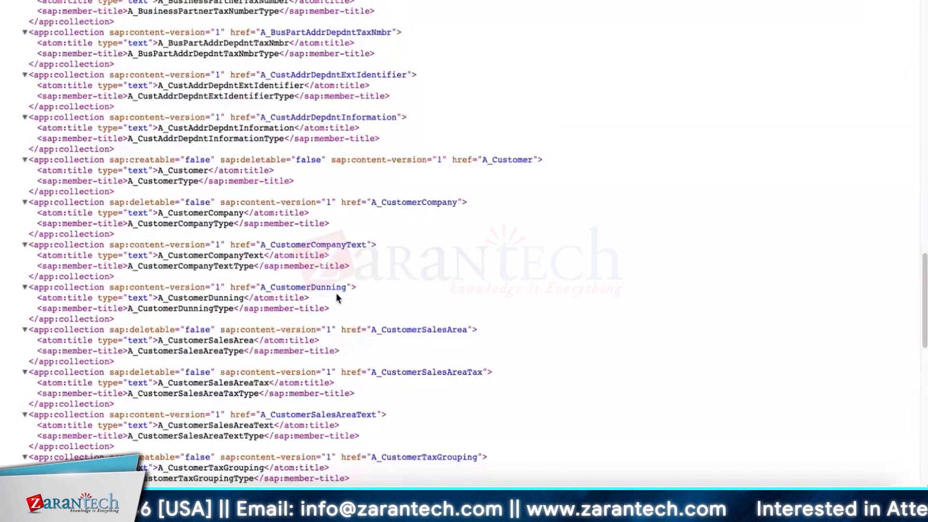
scroll(338, 298, up, 10)
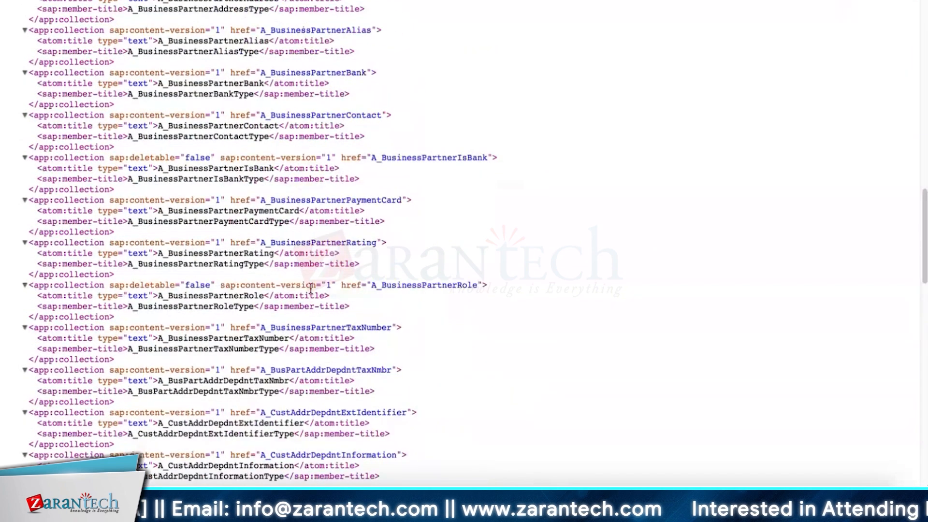
scroll(311, 288, down, 7)
scroll(311, 288, down, 15)
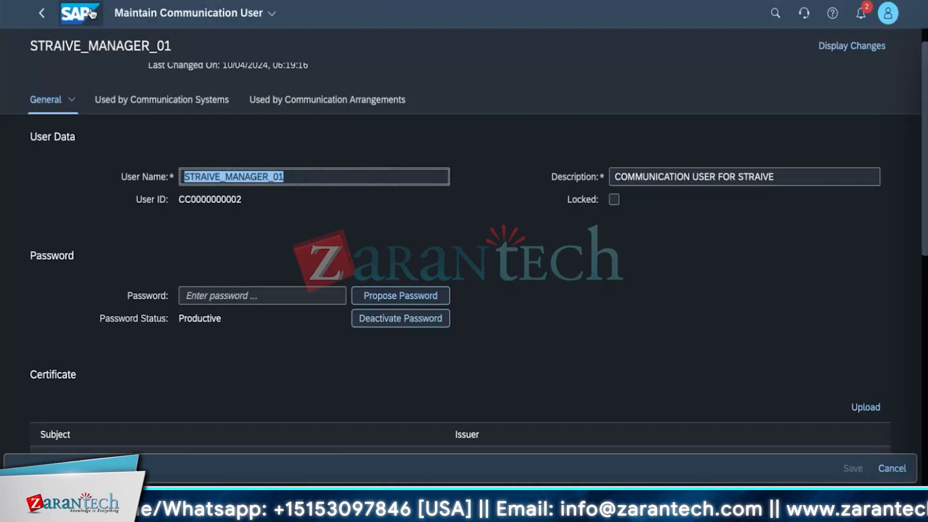
Leave the communication user and return to the SAP home page.
click(92, 14)
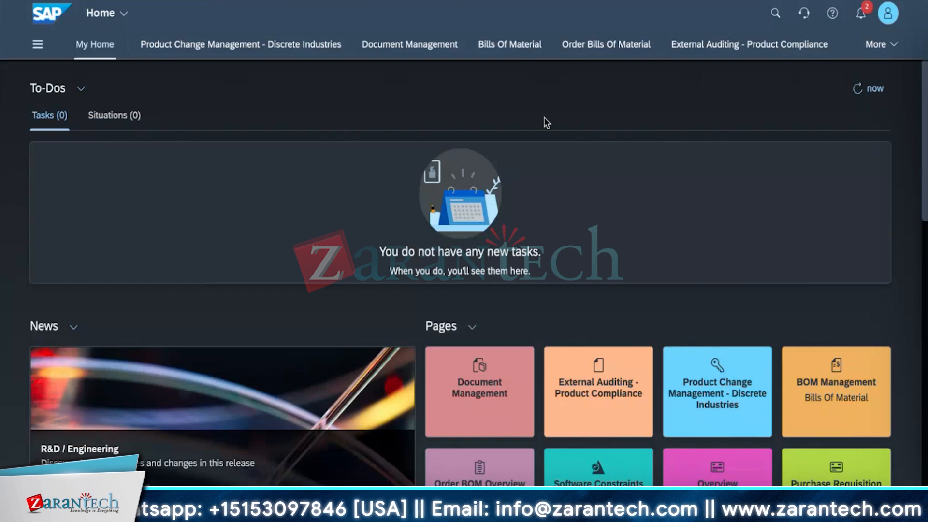